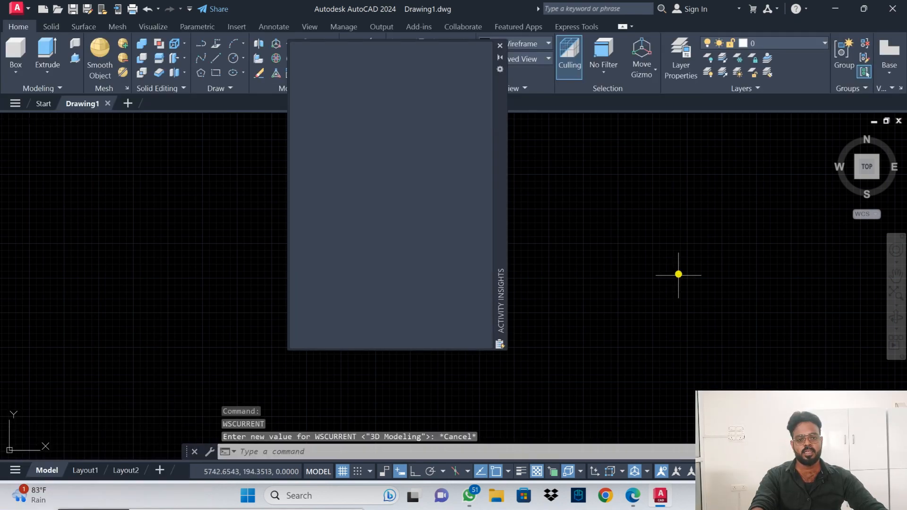
Step: Close the Activity Insights palette and highlight "TOP TO SW ISOMETRIC" in the 3D Modelling notes PDF in Edge
left_click(499, 44)
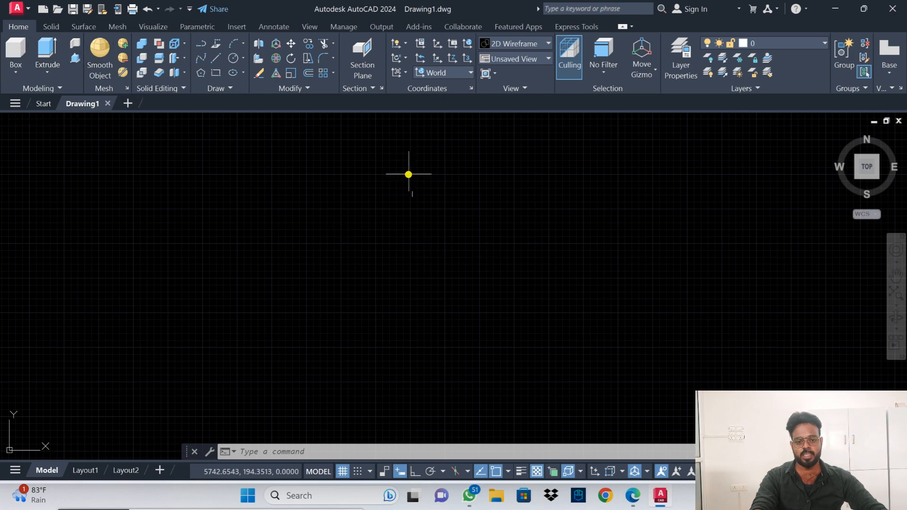
left_click(633, 496)
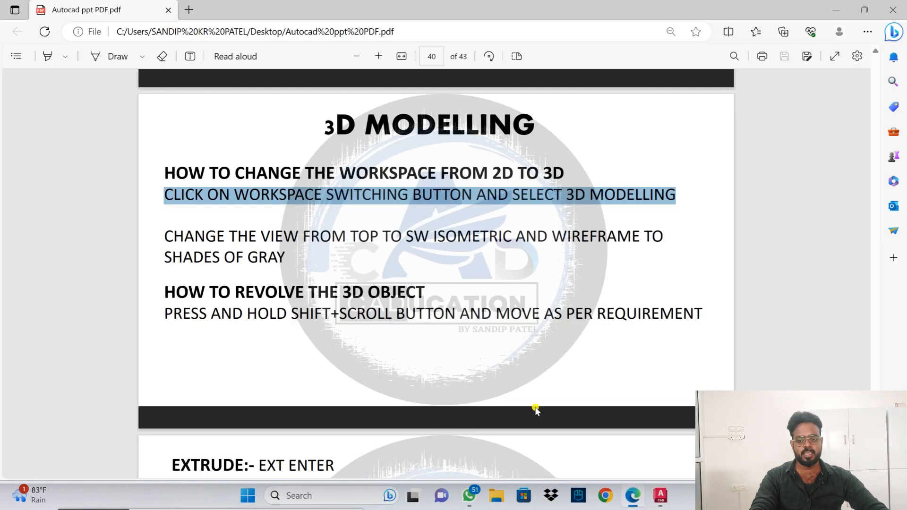
left_click_drag(163, 231, 513, 241)
left_click_drag(351, 235, 505, 230)
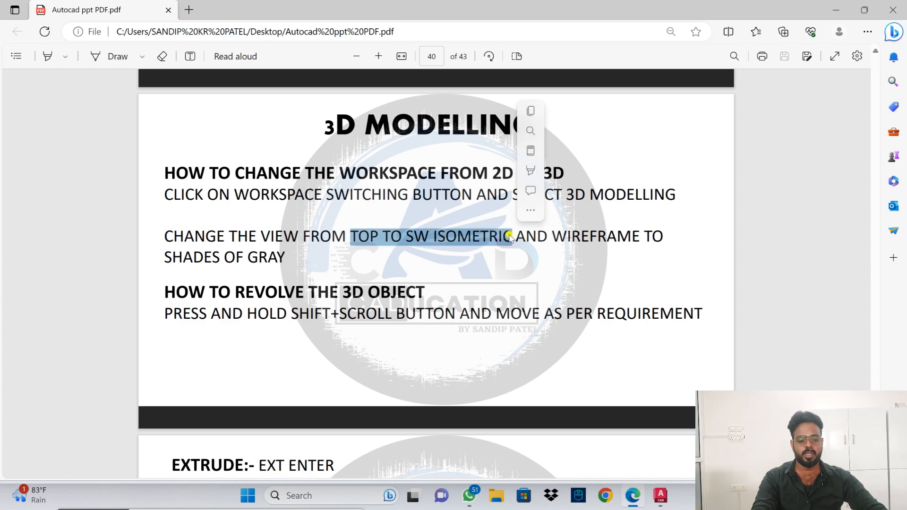
Step: Switch to AutoCAD and change the model view to SW Isometric
left_click(660, 499)
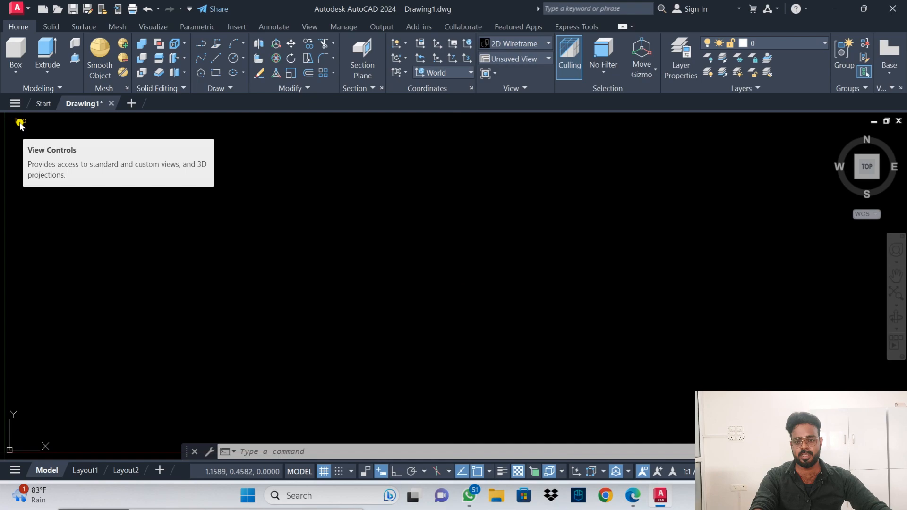
left_click(19, 122)
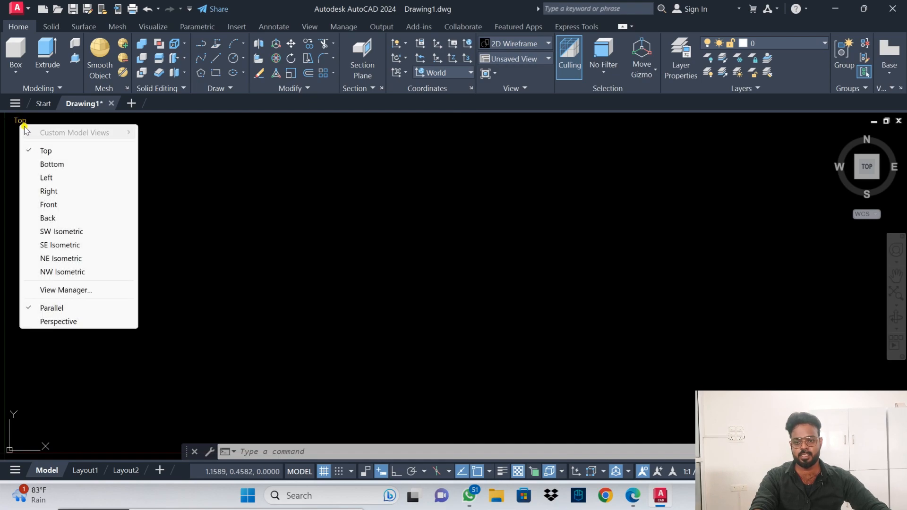
left_click(51, 232)
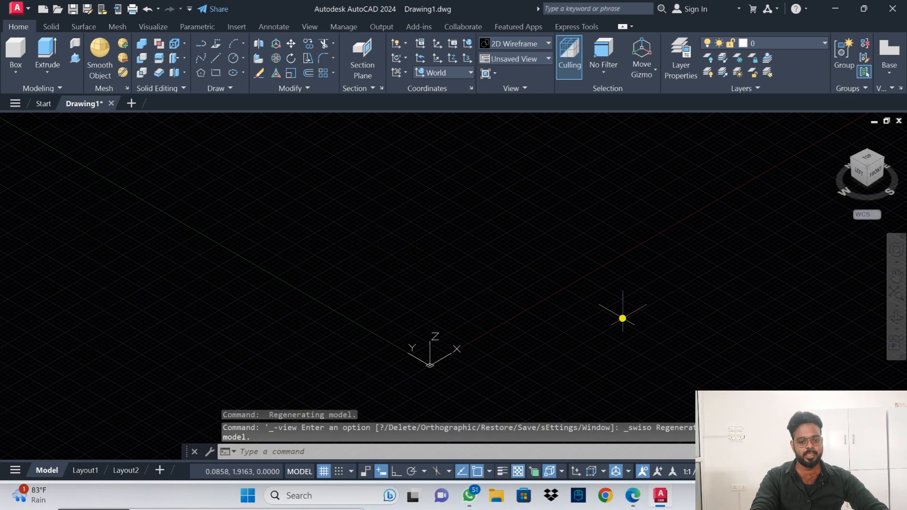
Step: Highlight "WIREFRAME TO SHADES OF GRAY" in the PDF notes and set AutoCAD's visual style to Shades of Gray
left_click(633, 496)
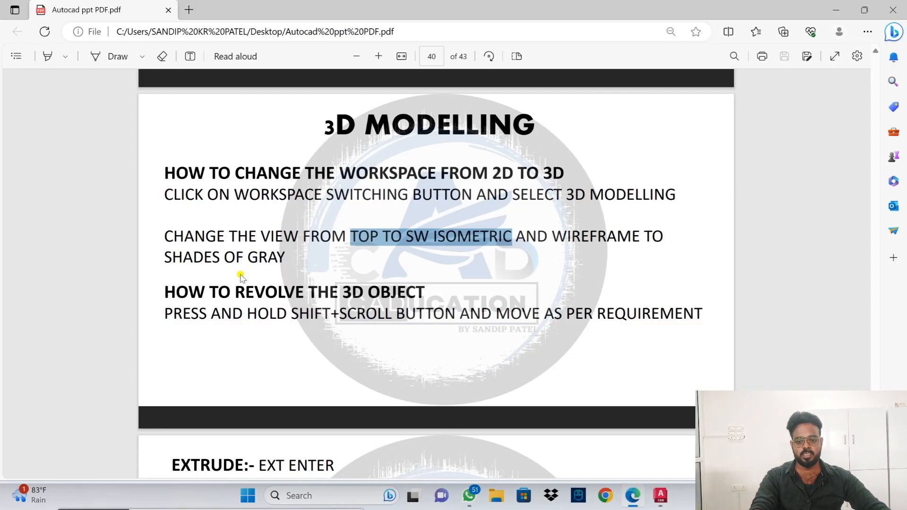
left_click_drag(555, 235, 299, 255)
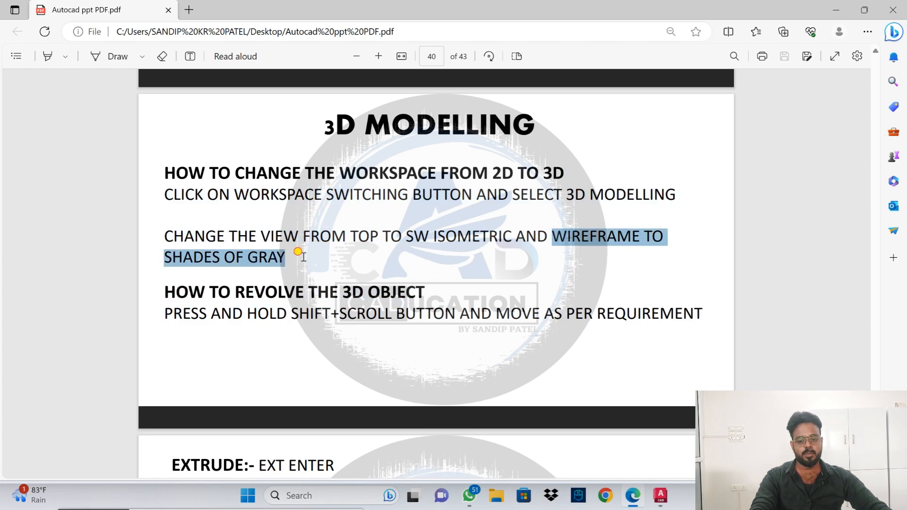
left_click(660, 495)
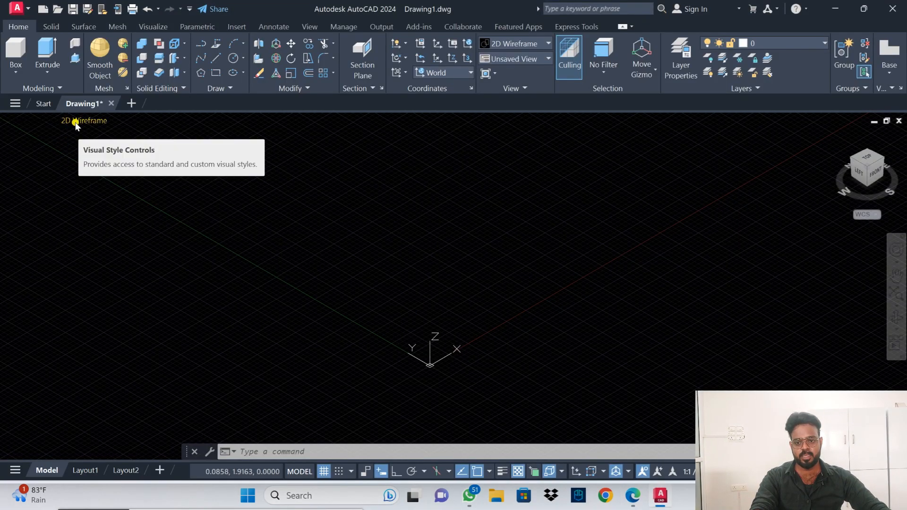
left_click(77, 121)
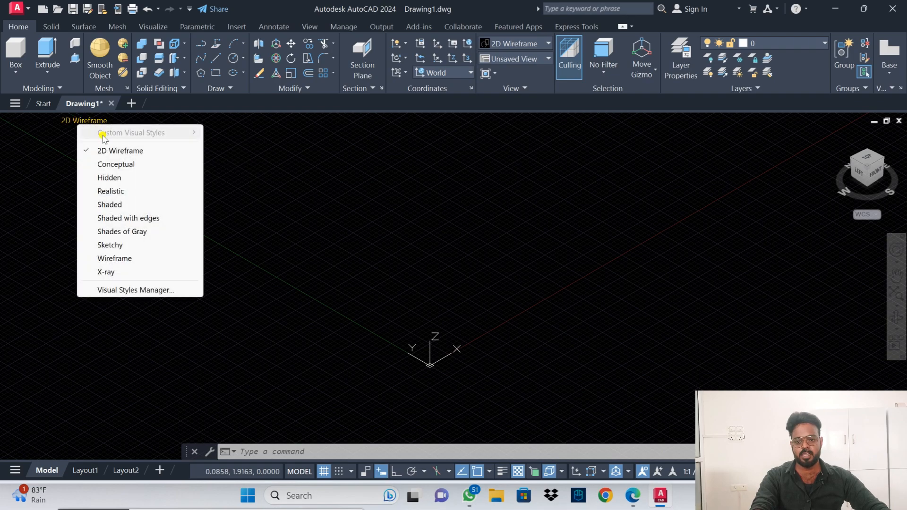
left_click(119, 232)
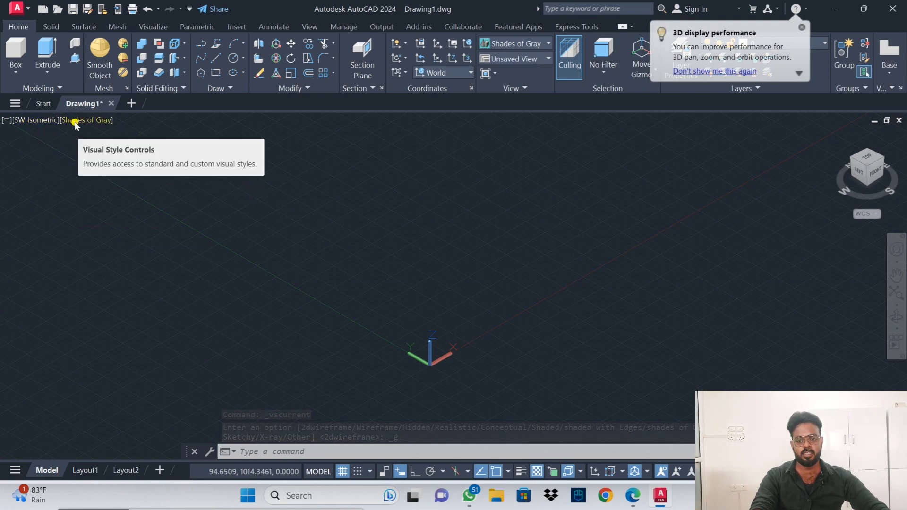
Step: Highlight the "HOW TO REVOLVE THE 3D OBJECT" and "EXTRUDE" headings in the PDF notes
left_click(633, 495)
left_click_drag(165, 292, 429, 295)
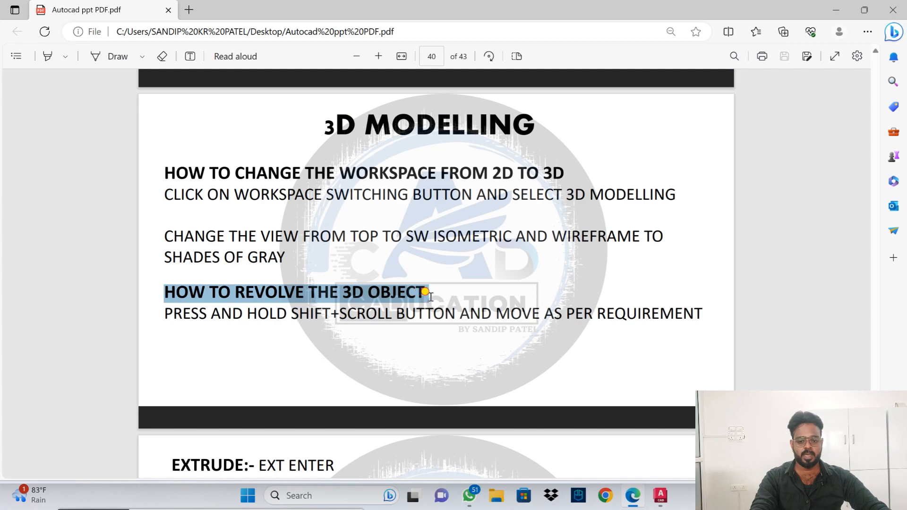
scroll(435, 290, "down", 3)
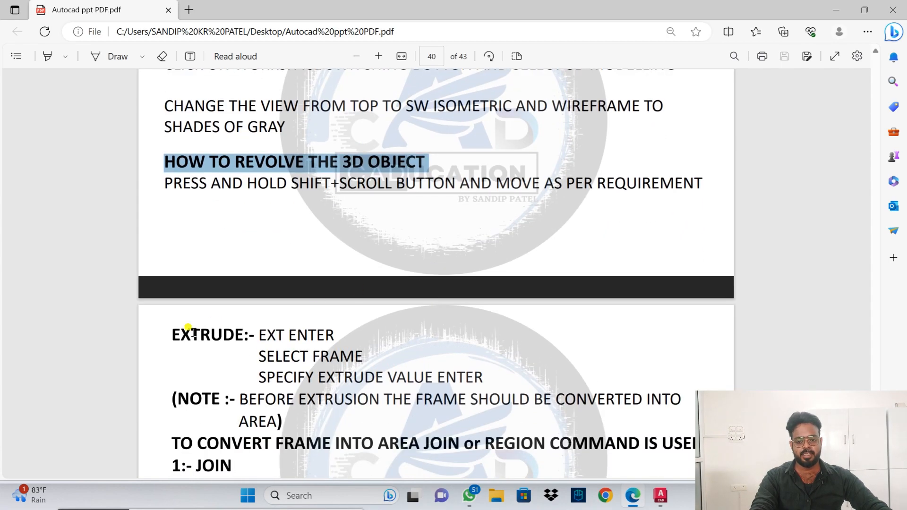
left_click_drag(173, 335, 234, 337)
Step: Switch to AutoCAD and turn off the grid in the model space
left_click(658, 497)
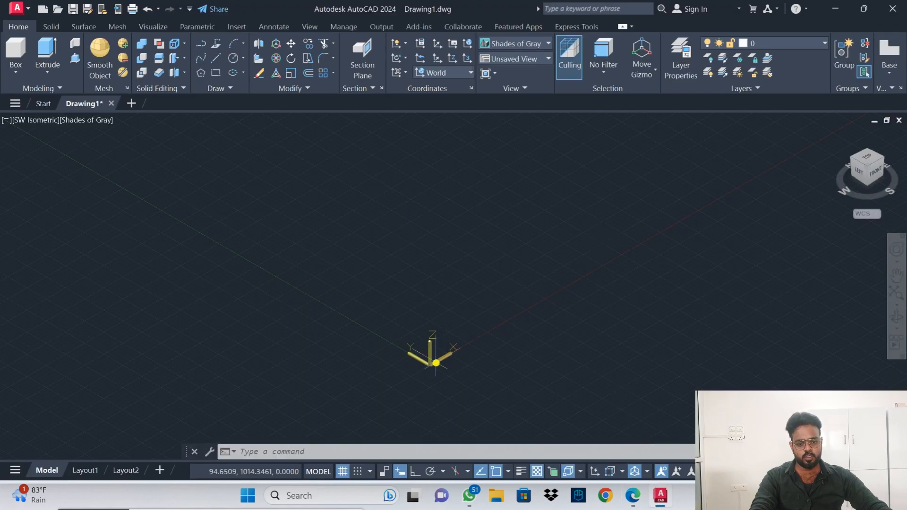
mouse_move(573, 243)
middle_mouse_down()
mouse_move(366, 291)
mouse_move(219, 346)
middle_mouse_up()
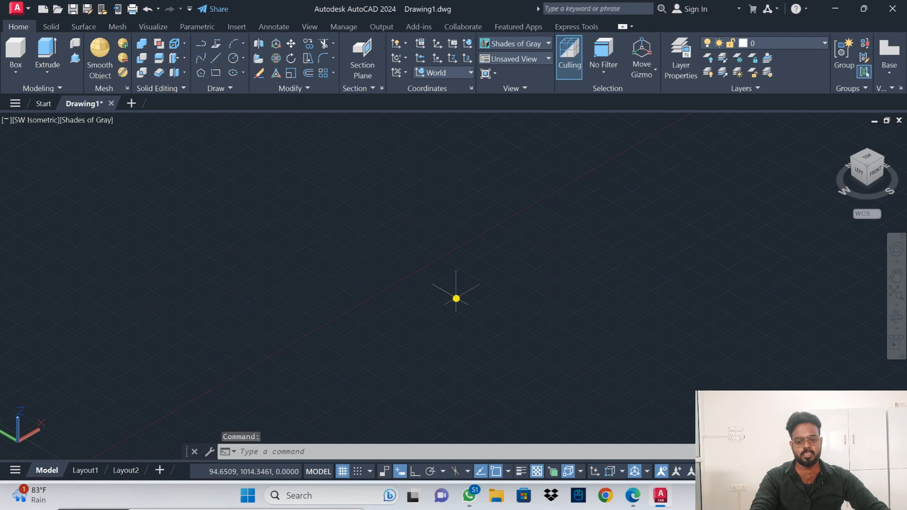
mouse_move(468, 259)
middle_mouse_down()
mouse_move(521, 344)
mouse_move(613, 375)
middle_mouse_up()
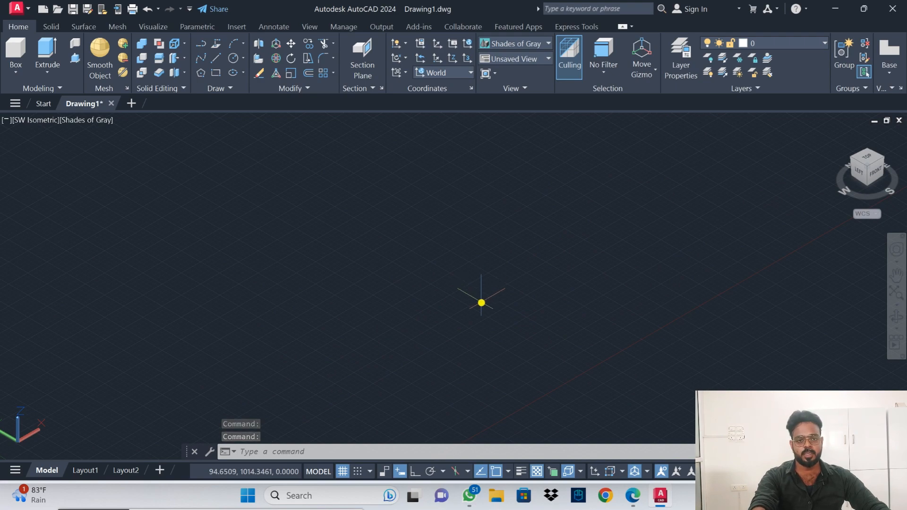
key("F7")
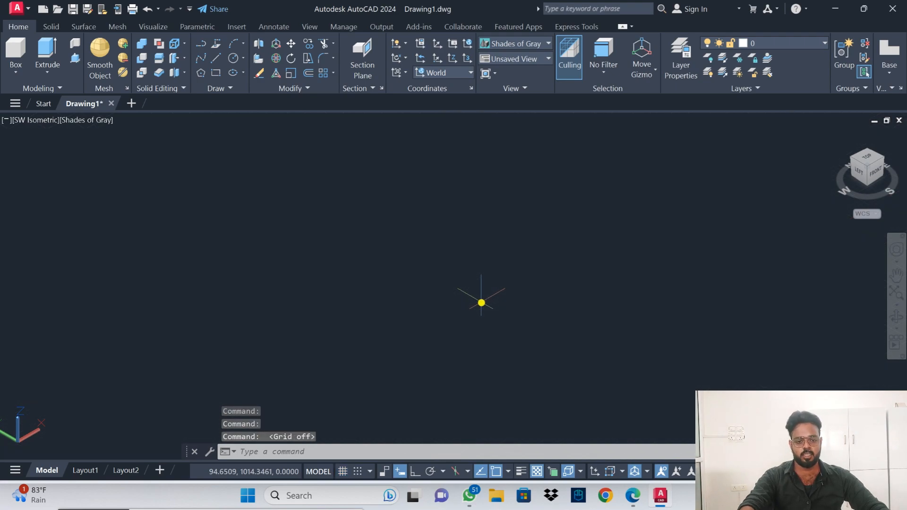
type("l")
key("Return")
key("Escape")
Step: Return to the PDF notes and highlight the "EXTRUDE:- EXT ENTER" line
left_click(633, 495)
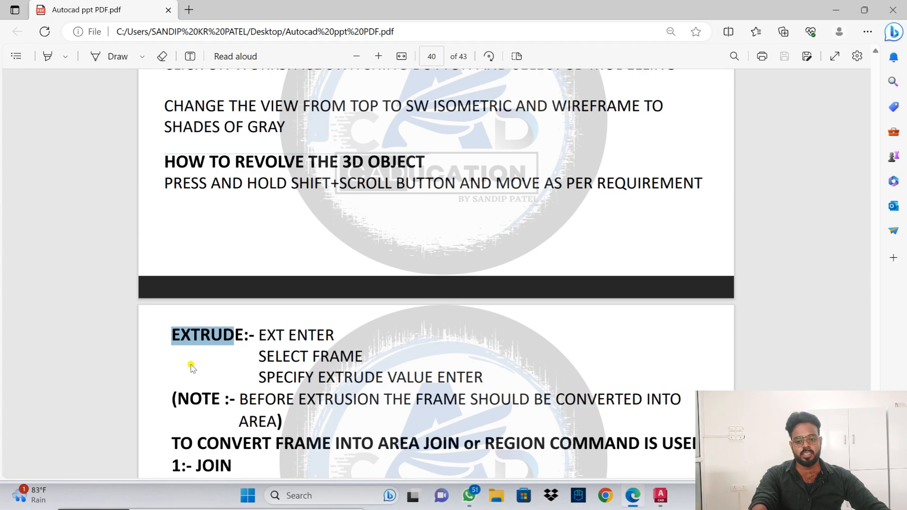
left_click(170, 326)
left_click_drag(169, 325, 330, 331)
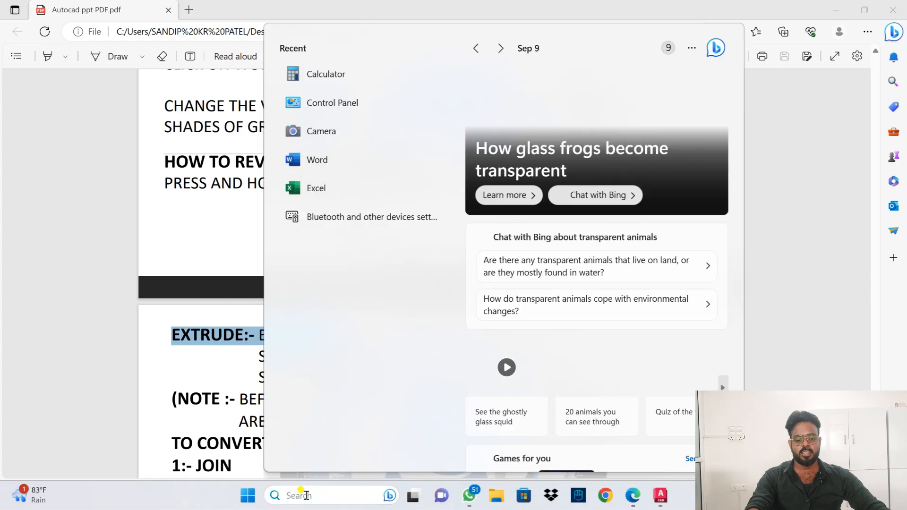
Step: Open Paint and sketch a flat parallelogram labelled "2d" with one arrow pointing up and one pointing down
left_click(303, 495)
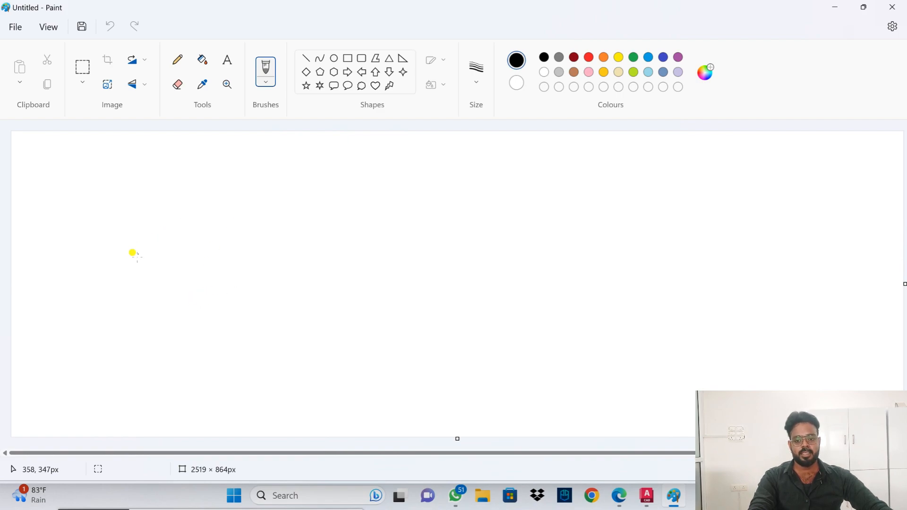
mouse_move(135, 278)
left_mouse_down()
mouse_move(226, 245)
mouse_move(267, 287)
mouse_move(175, 316)
mouse_move(131, 275)
left_mouse_up()
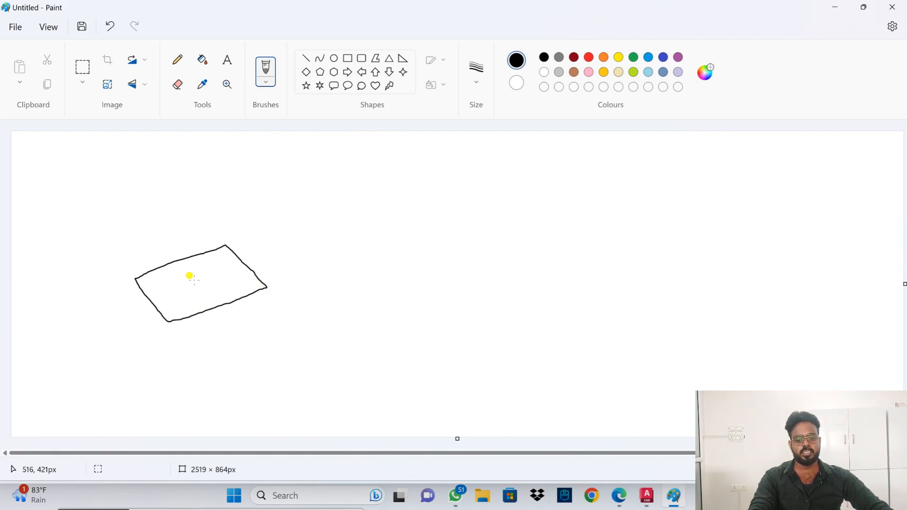
mouse_move(189, 267)
left_mouse_down()
mouse_move(186, 196)
mouse_move(178, 207)
mouse_move(188, 184)
mouse_move(202, 205)
left_mouse_up()
mouse_move(209, 299)
left_mouse_down()
mouse_move(209, 339)
mouse_move(212, 327)
left_mouse_up()
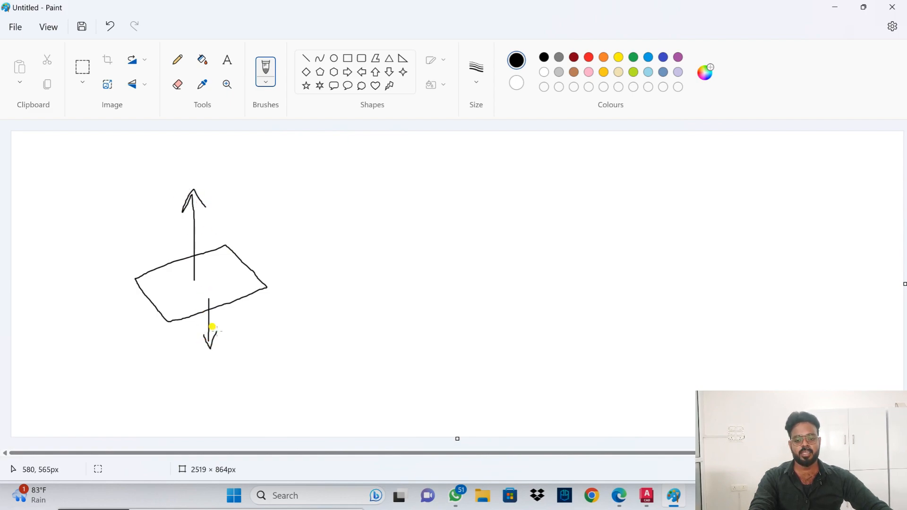
mouse_move(102, 247)
left_mouse_down()
mouse_move(118, 260)
mouse_move(135, 232)
mouse_move(129, 251)
mouse_move(147, 253)
left_mouse_up()
Step: Draw a vertical divider beside the 2d sketch and a freehand box labelled "3d" on its other side
left_click_drag(324, 168, 313, 348)
mouse_move(380, 273)
left_mouse_down()
mouse_move(519, 259)
mouse_move(492, 198)
mouse_move(432, 198)
mouse_move(366, 208)
mouse_move(378, 338)
mouse_move(510, 324)
mouse_move(520, 257)
left_mouse_up()
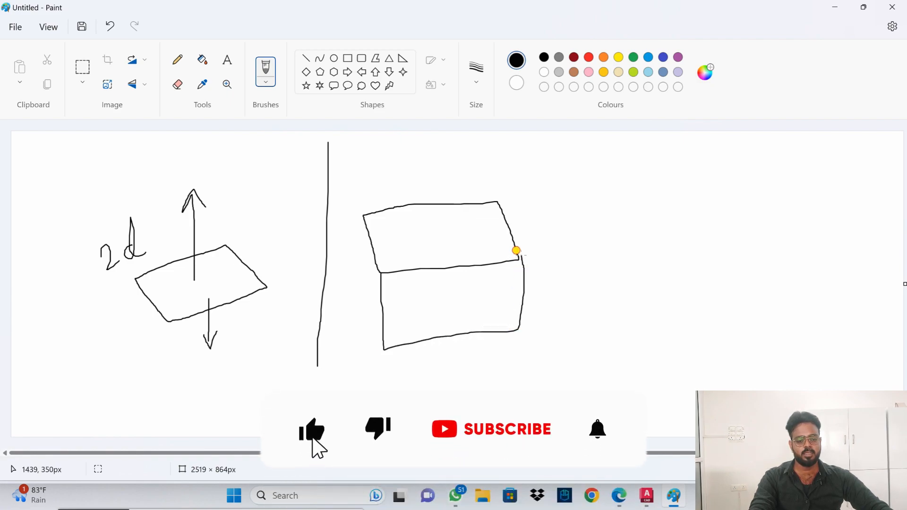
mouse_move(358, 213)
left_mouse_down()
mouse_move(357, 299)
mouse_move(382, 346)
left_mouse_up()
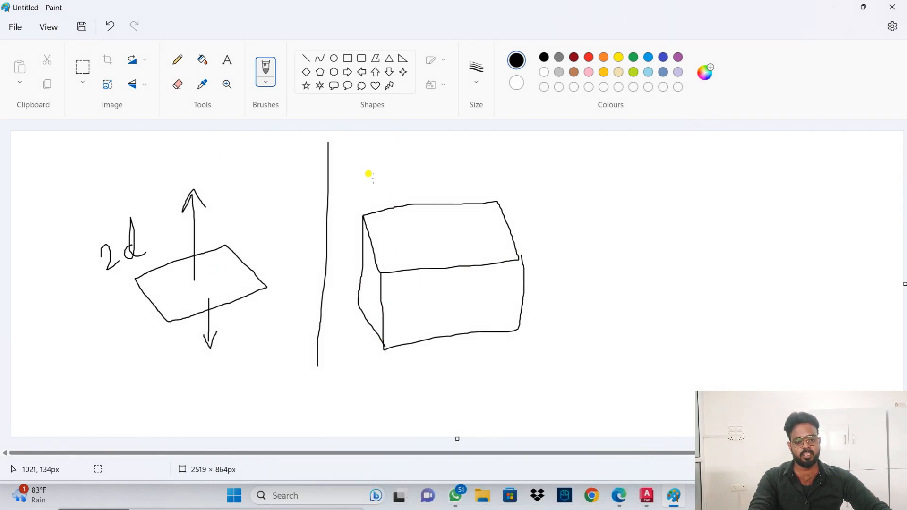
left_click_drag(381, 165, 379, 146)
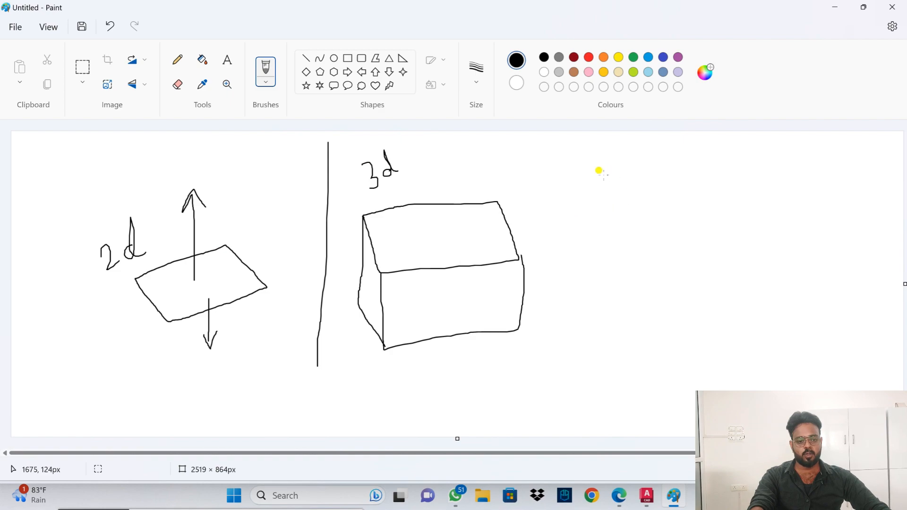
Step: Sketch an upright parallelogram, a box below it, and a second upright face sharing the parallelogram's vertical edge
mouse_move(609, 185)
left_mouse_down()
mouse_move(611, 236)
mouse_move(701, 190)
mouse_move(701, 142)
mouse_move(609, 182)
left_mouse_up()
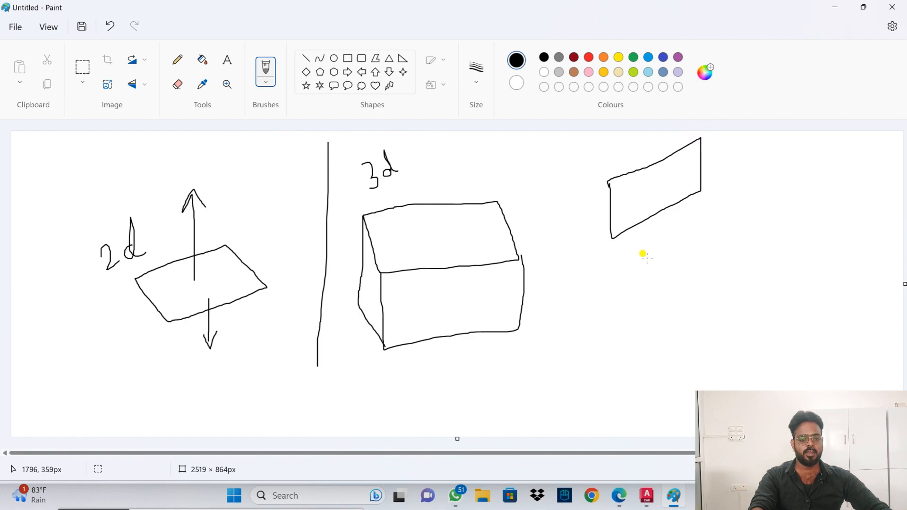
mouse_move(594, 285)
left_mouse_down()
mouse_move(675, 316)
mouse_move(671, 371)
mouse_move(590, 354)
mouse_move(583, 285)
mouse_move(688, 242)
mouse_move(727, 259)
mouse_move(672, 311)
left_mouse_up()
mouse_move(730, 272)
left_mouse_down()
mouse_move(723, 340)
mouse_move(674, 372)
left_mouse_up()
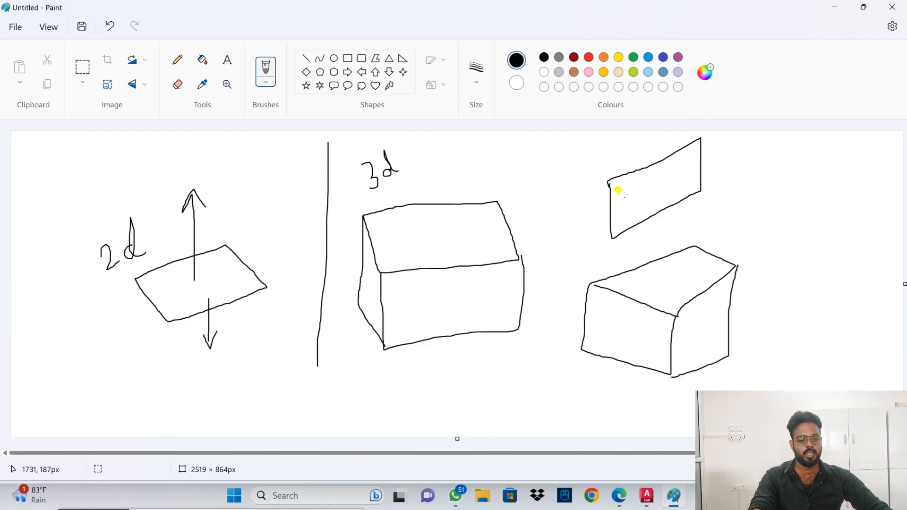
mouse_move(607, 180)
left_mouse_down()
mouse_move(533, 149)
mouse_move(527, 215)
mouse_move(611, 245)
left_mouse_up()
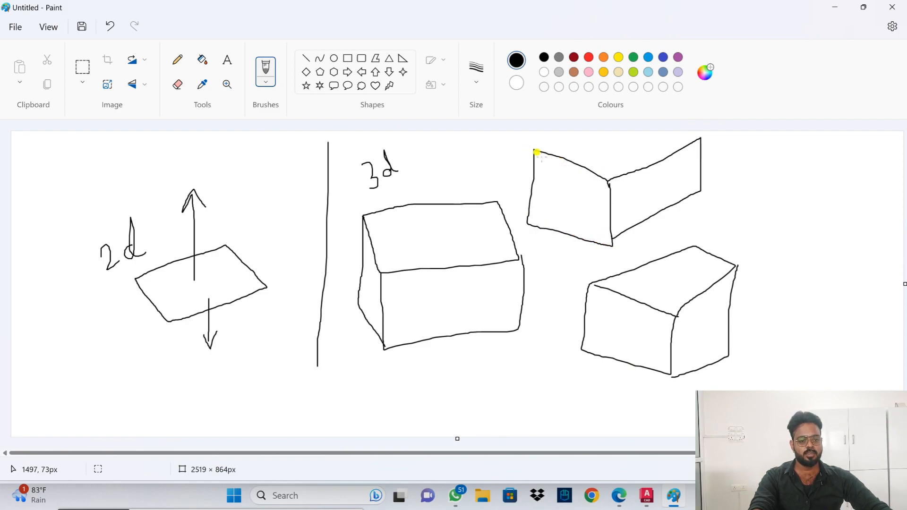
Step: Switch to AutoCAD and start a line frame with Ortho on, drawing its first side 10 units along the X axis
left_click(647, 495)
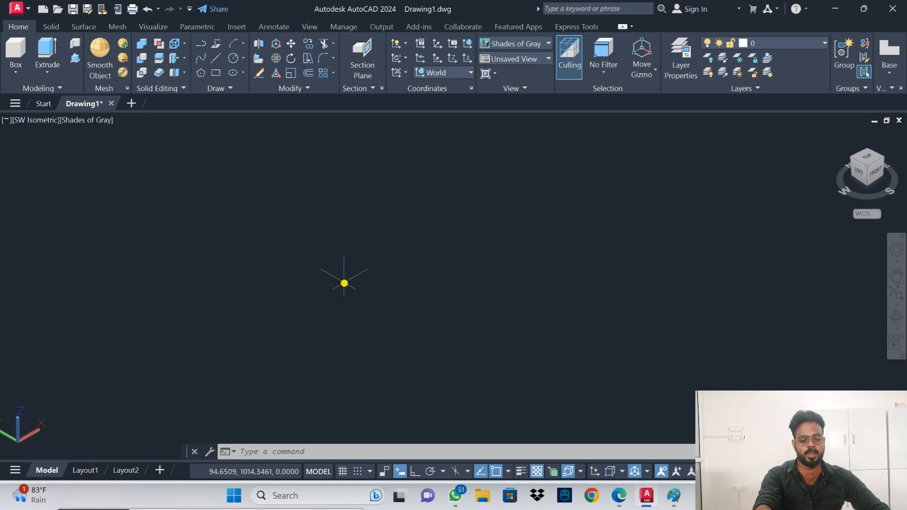
type("l")
key("Return")
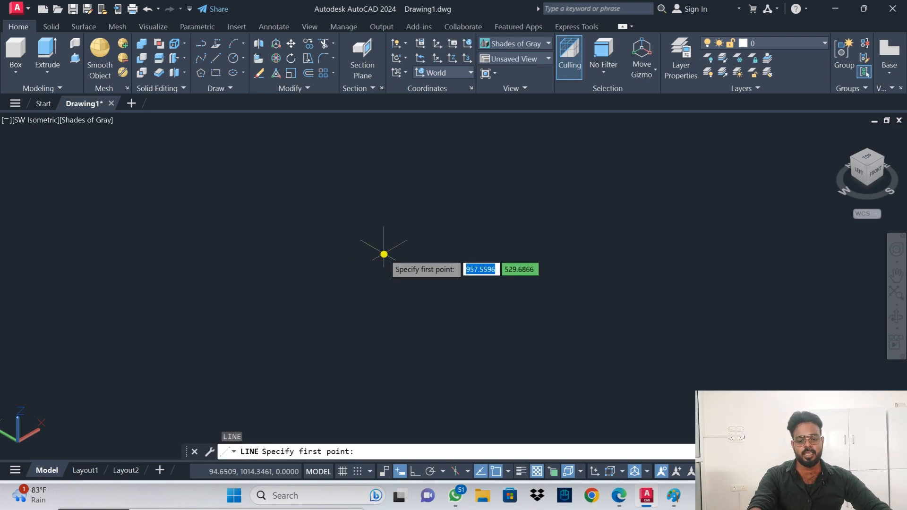
left_click(246, 301)
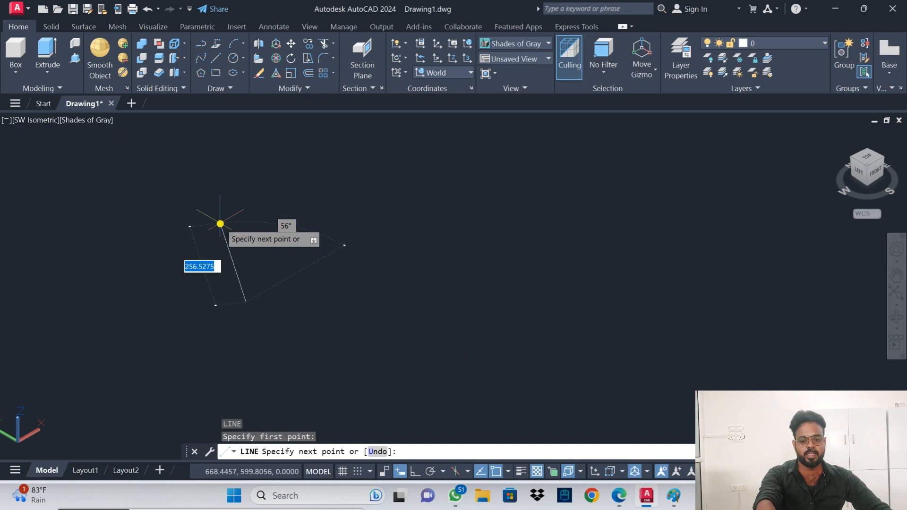
key("F8")
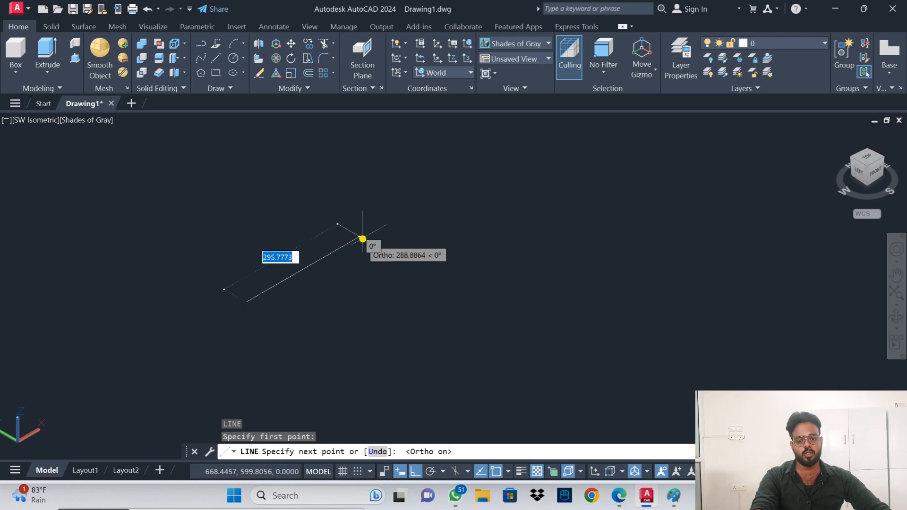
type("10")
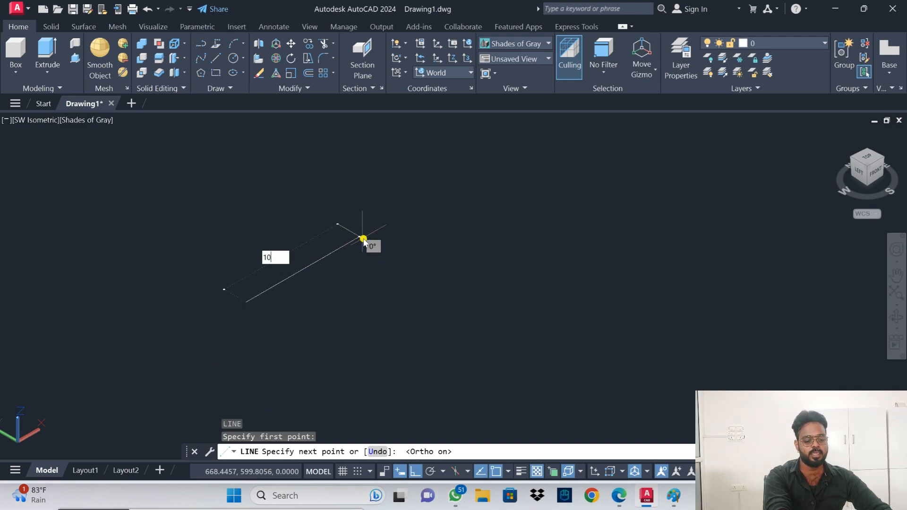
key("Return")
scroll(260, 315, "up", 8)
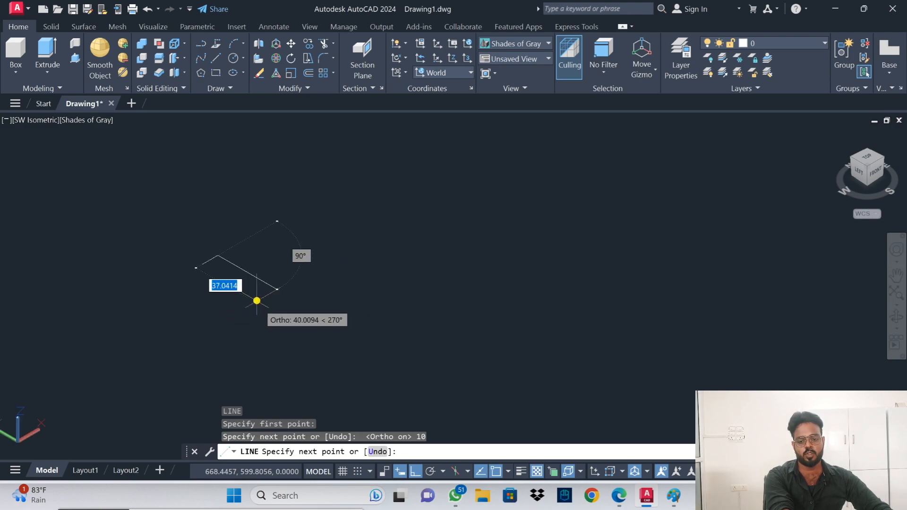
Step: Complete the square frame with three more perpendicular sides of 10 units each and end the line
middle_click_drag(247, 283, 361, 327)
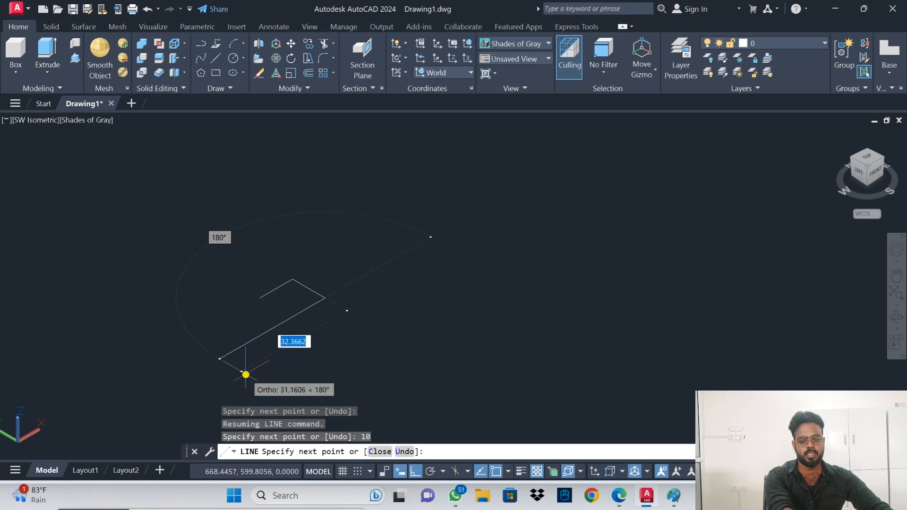
type("10")
key("Return")
type("10")
key("Return")
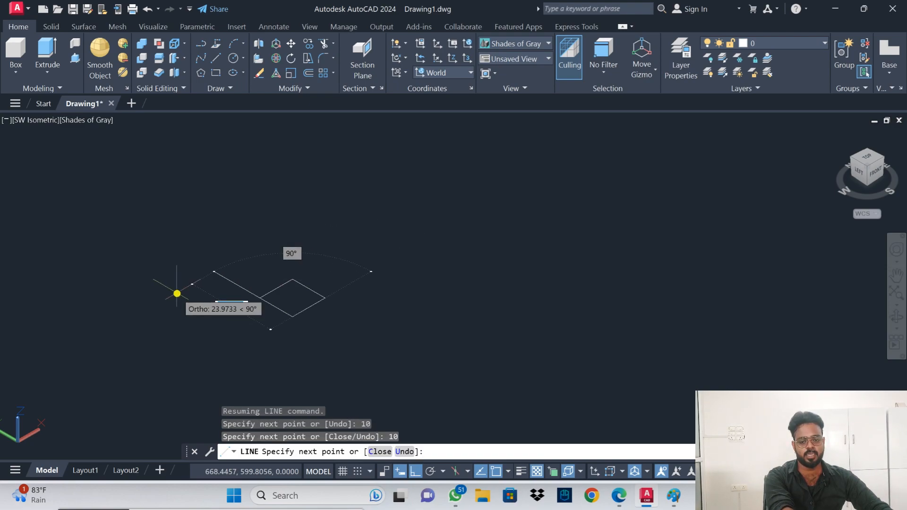
type("10")
key("Return")
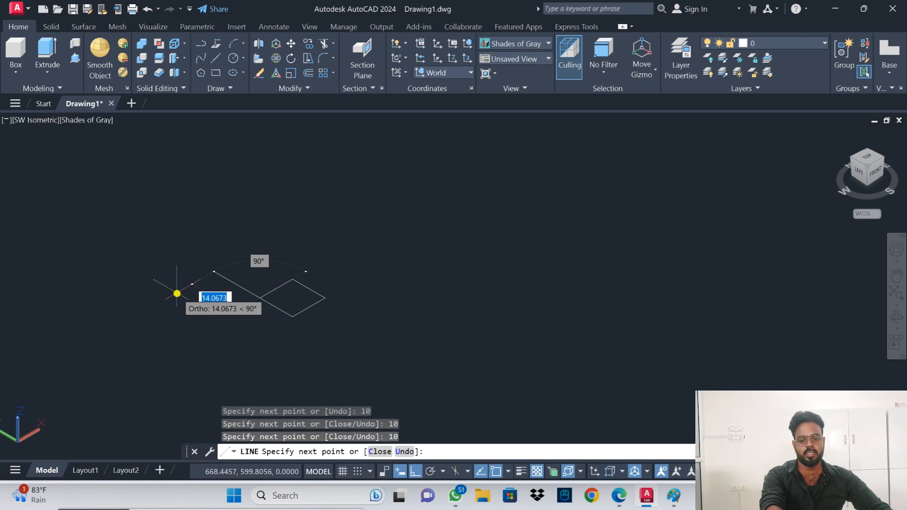
key("Escape")
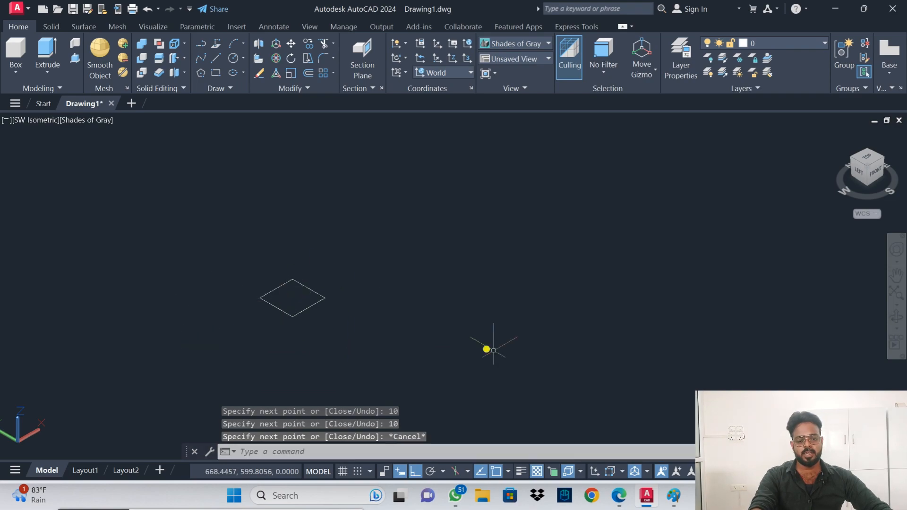
Step: Switch to the PDF notes and highlight the Extrude instructions "EXT ENTER", "SELECT FRAME" and "SPECIFY EXTRUDE VALUE ENTER" one by one
left_click(621, 497)
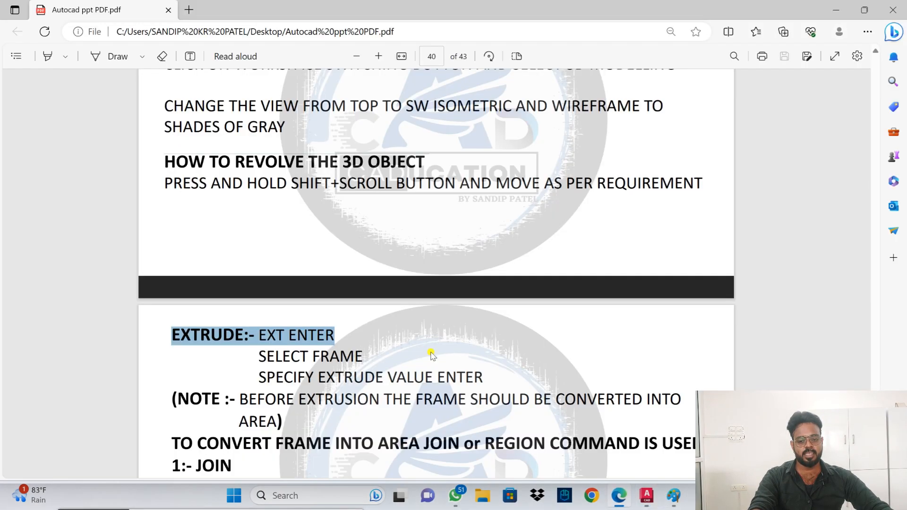
left_click_drag(261, 335, 325, 330)
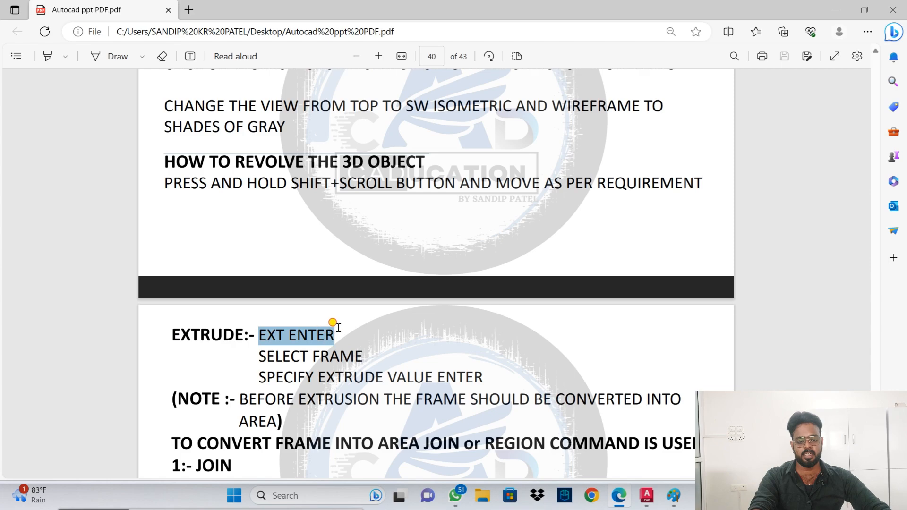
left_click_drag(258, 355, 333, 355)
left_click_drag(277, 376, 425, 363)
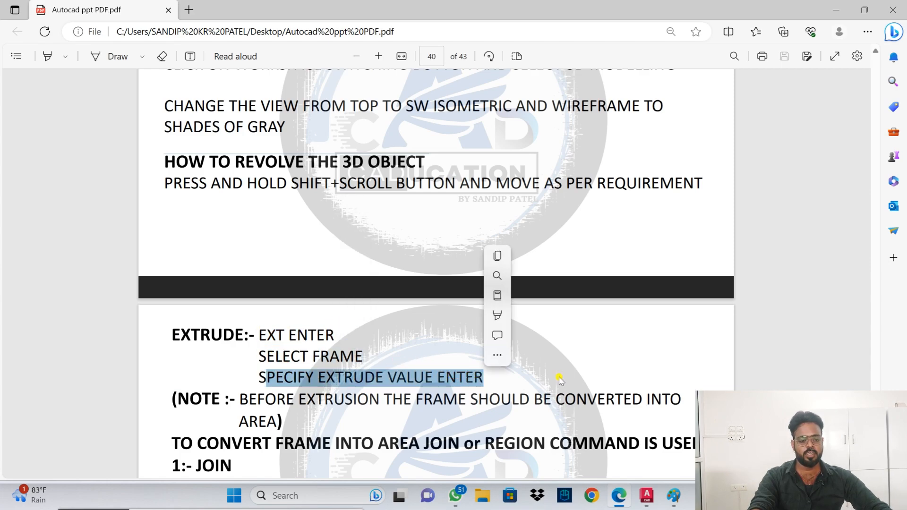
Step: Return to AutoCAD and extrude the four lines of the square frame to a height of 10
left_click(650, 496)
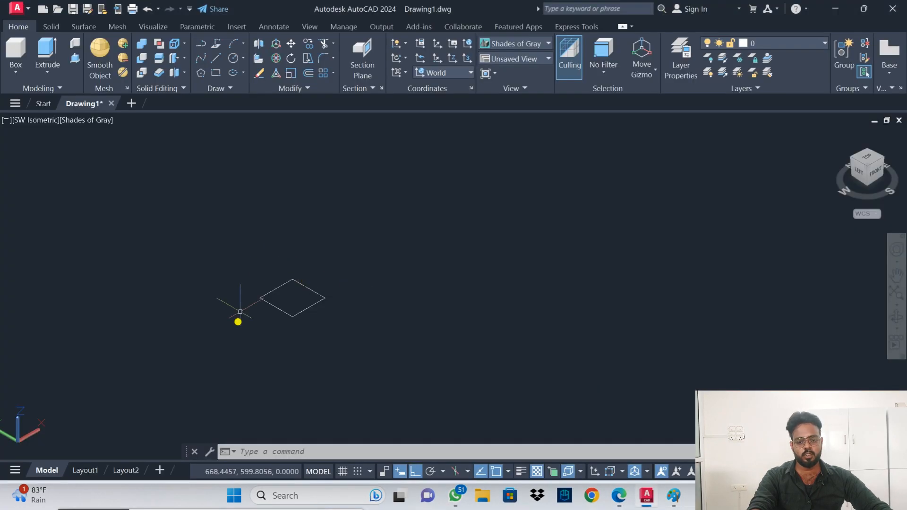
type("ext")
key("Return")
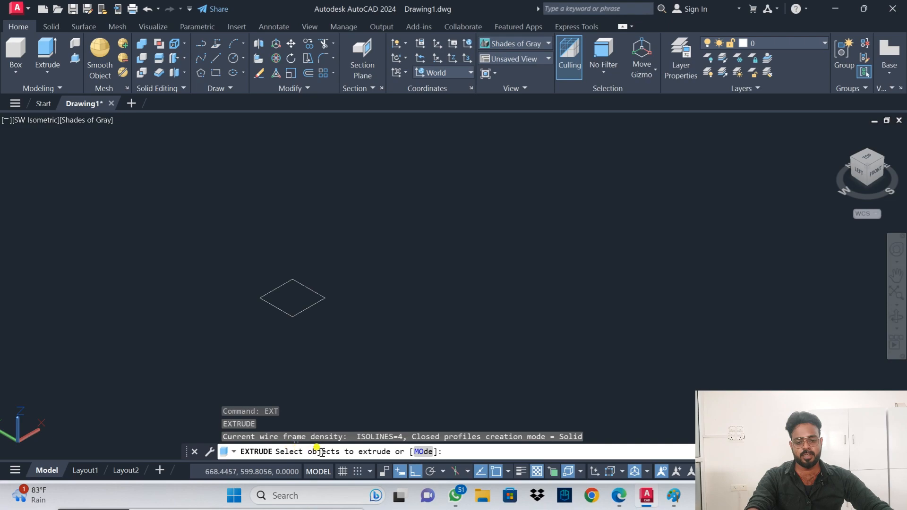
scroll(296, 297, "up", 2)
left_click(332, 251)
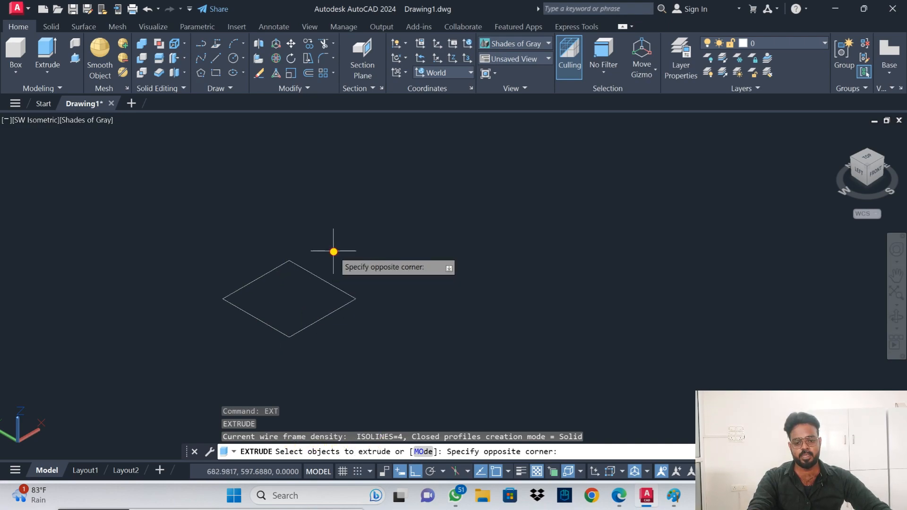
left_click(254, 323)
key("Return")
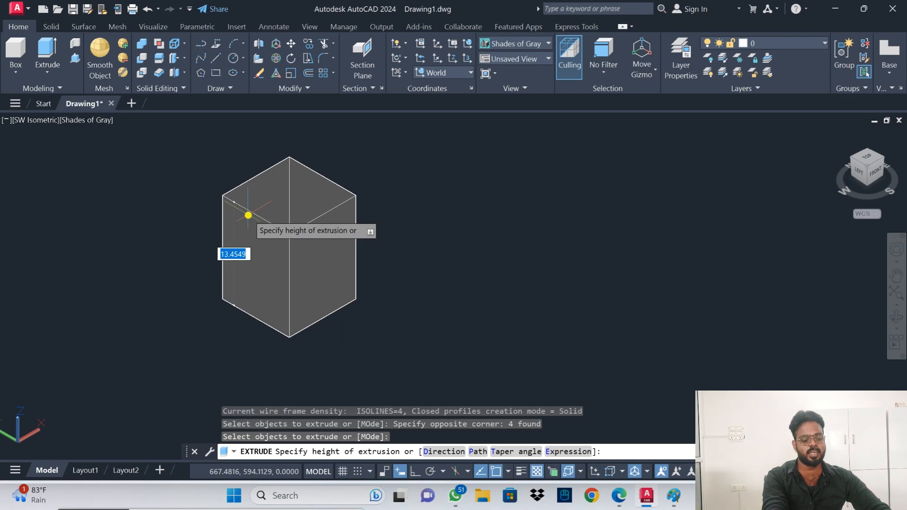
key("Return")
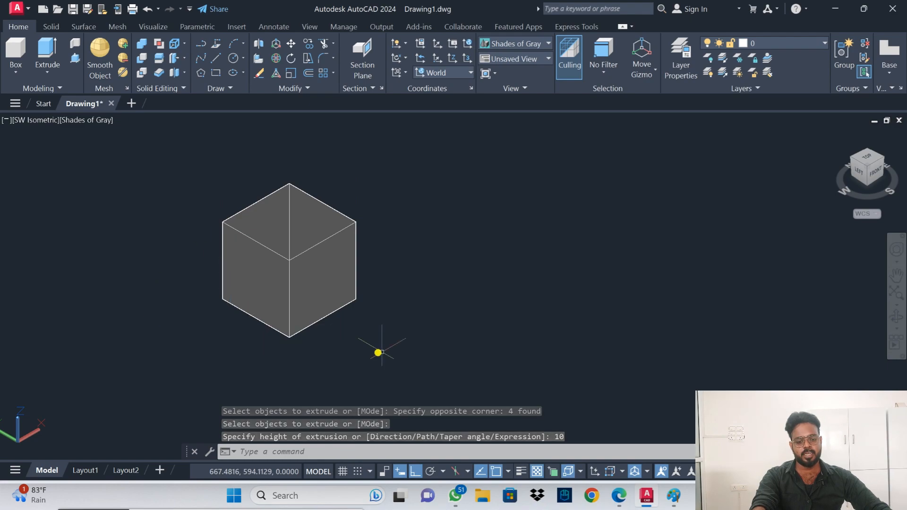
Step: Switch to the PDF notes and highlight the instruction for revolving the 3D object, including "SHIFT+SCROLL"
left_click(619, 497)
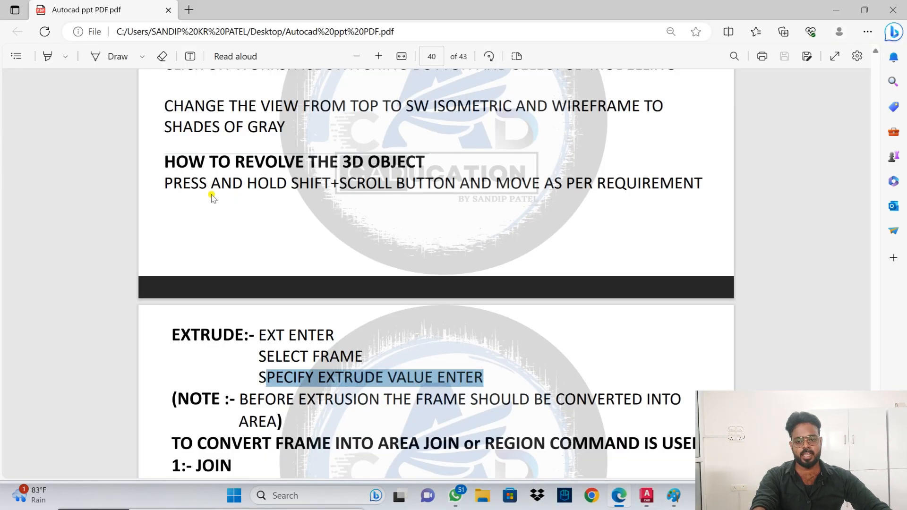
left_click_drag(166, 181, 700, 186)
left_click_drag(277, 183, 405, 184)
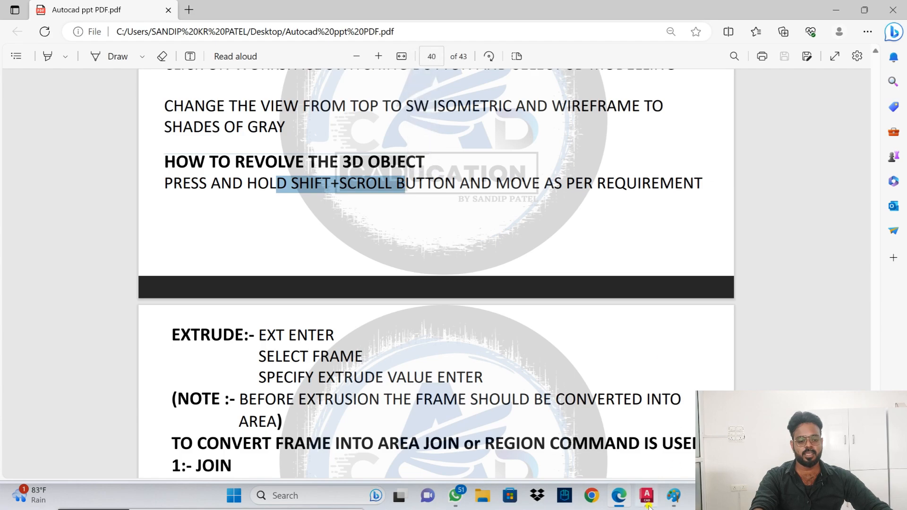
Step: Return to AutoCAD and orbit around the extruded frame to examine its walls and interior from several angles
left_click(648, 502)
middle_click_drag(431, 243, 318, 298, "shift")
middle_click_drag(366, 318, 419, 279, "shift")
scroll(348, 251, "up", 12)
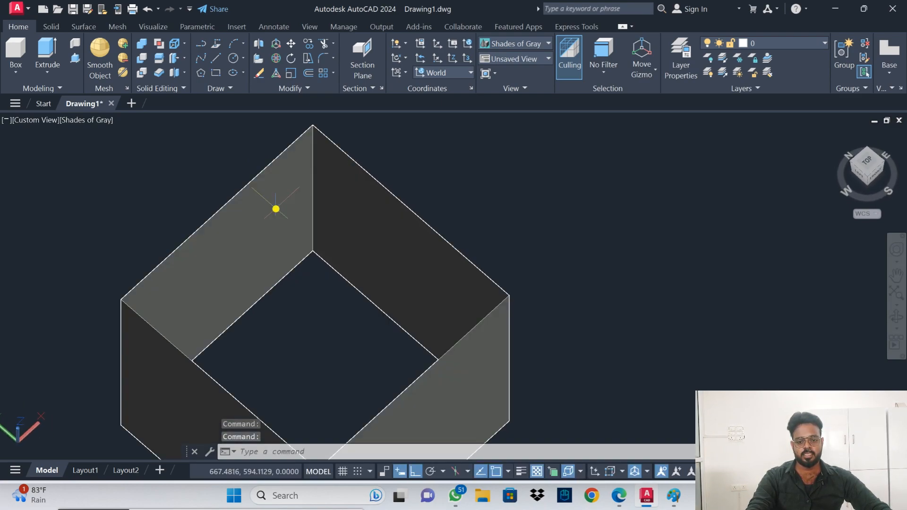
scroll(315, 219, "down", 11)
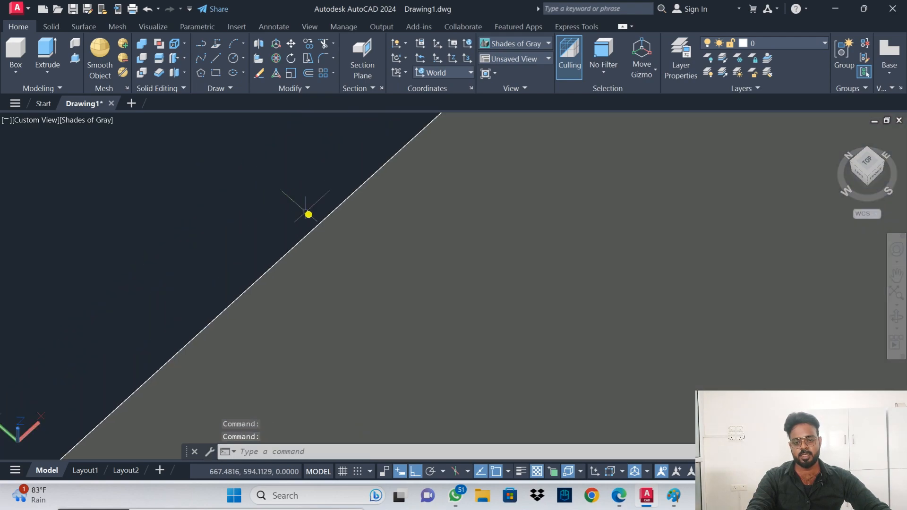
middle_click_drag(450, 214, 335, 240, "shift")
middle_click_drag(303, 211, 428, 240, "shift")
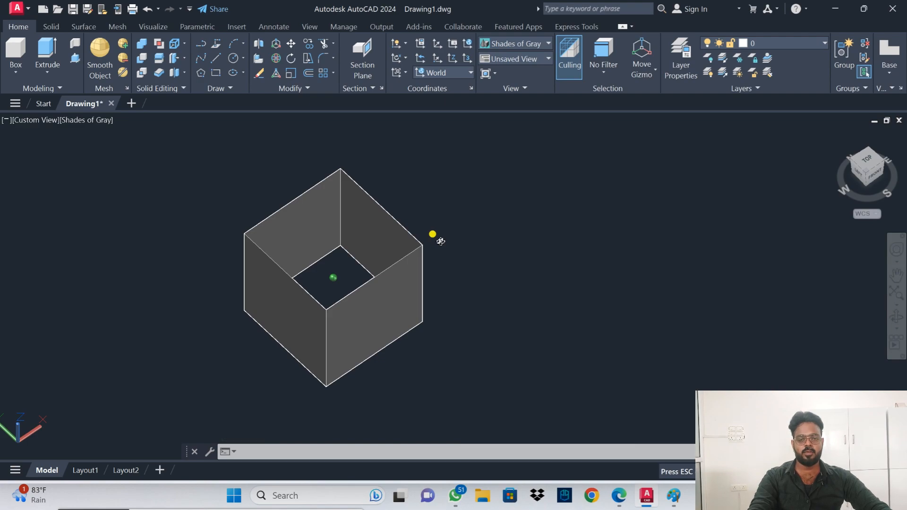
middle_click_drag(457, 215, 427, 208, "shift")
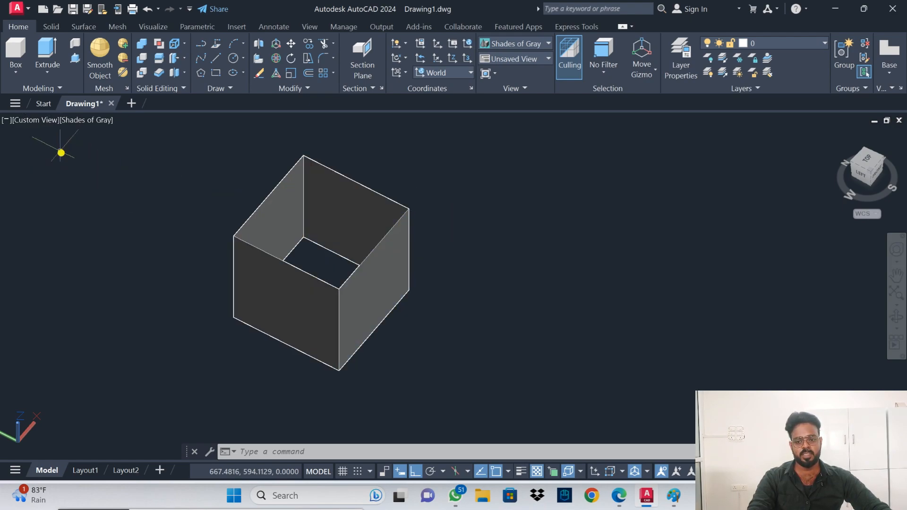
Step: Set the view back to SW Isometric with free space beside the extruded frame
left_click(36, 121)
left_click(69, 232)
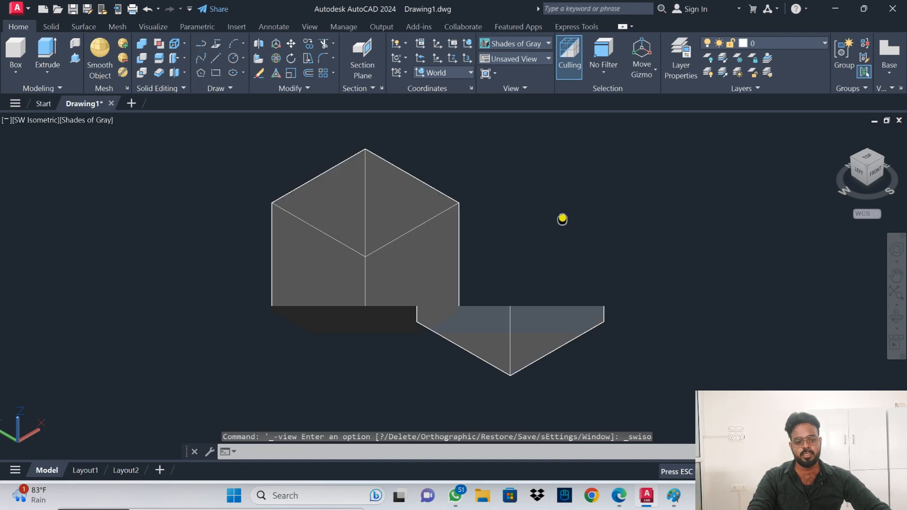
middle_click_drag(441, 234, 403, 224)
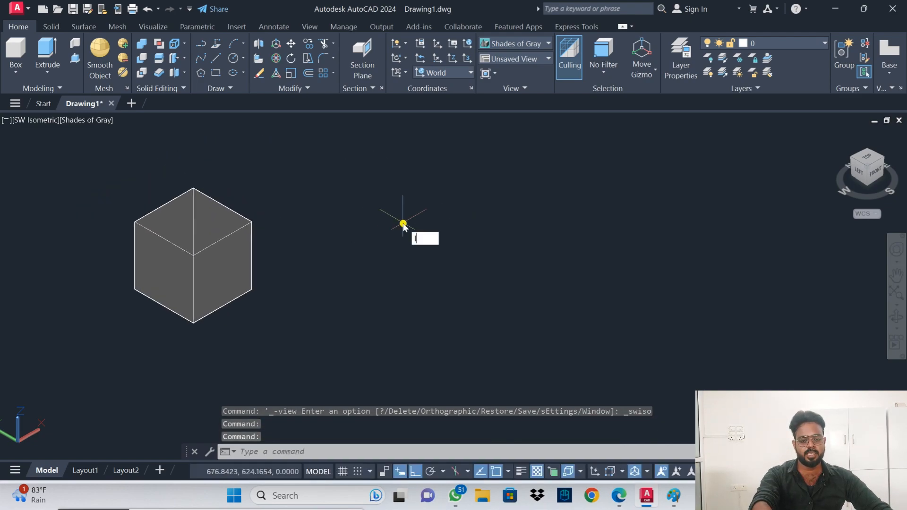
Step: Draw a second square frame from four 10-unit lines beside the extruded one
type("l")
key("Return")
left_click(433, 274)
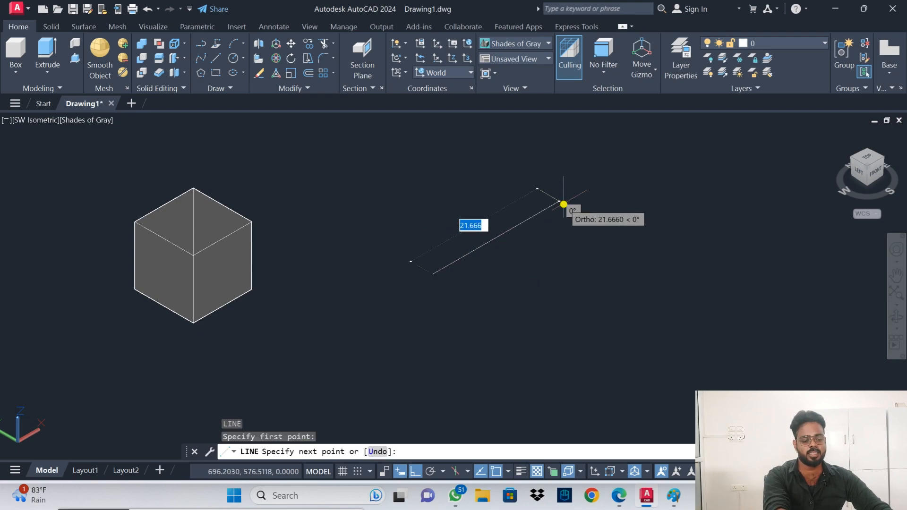
type("10")
key("Return")
type("10")
key("Return")
type("10")
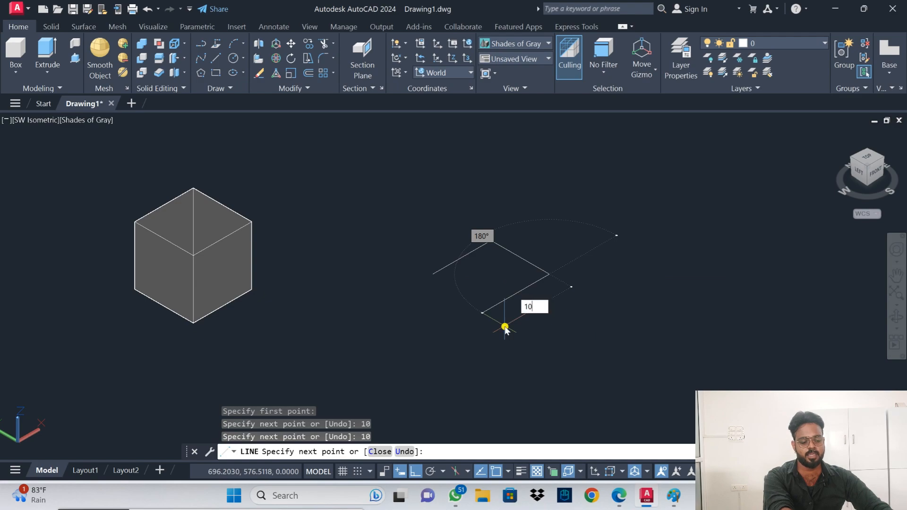
key("Return")
type("10")
key("Return")
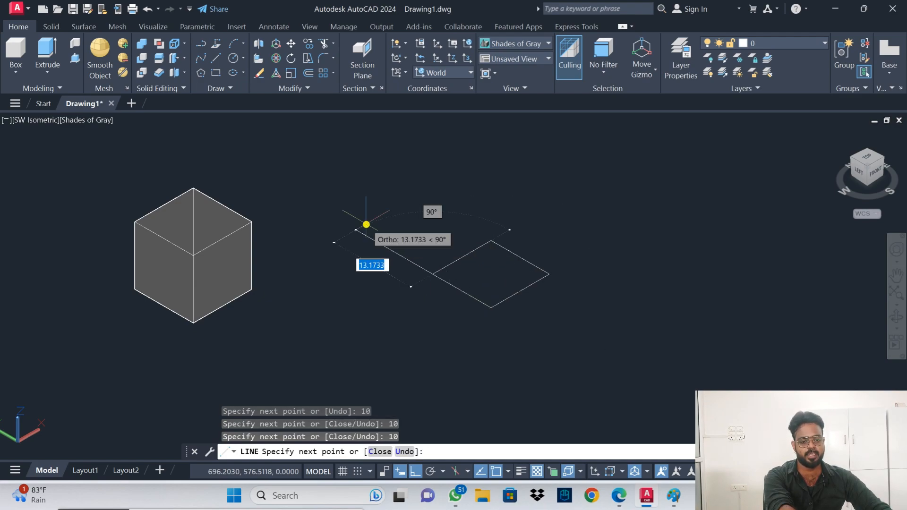
key("Escape")
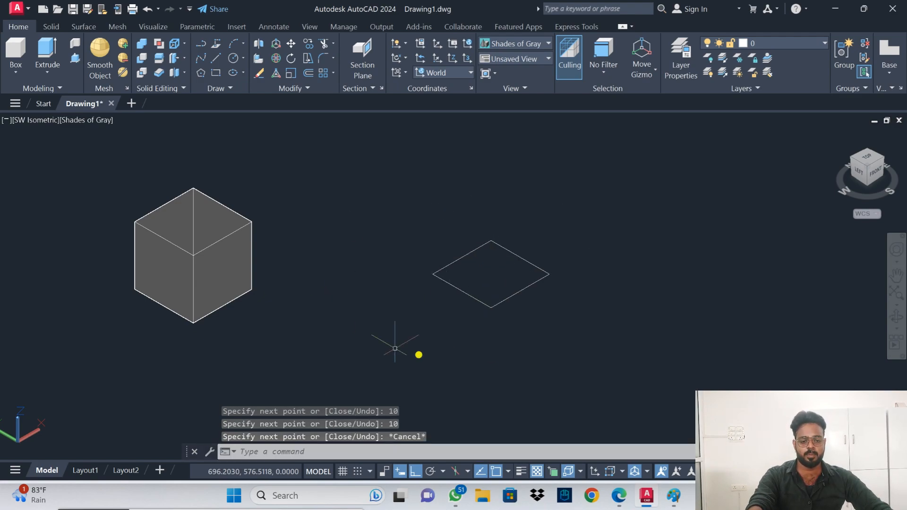
Step: Switch to the PDF notes and highlight the note about converting the frame into an area before extrusion
left_click(628, 492)
scroll(293, 324, "down", 2)
left_click_drag(178, 335, 513, 342)
left_click_drag(660, 329, 307, 353)
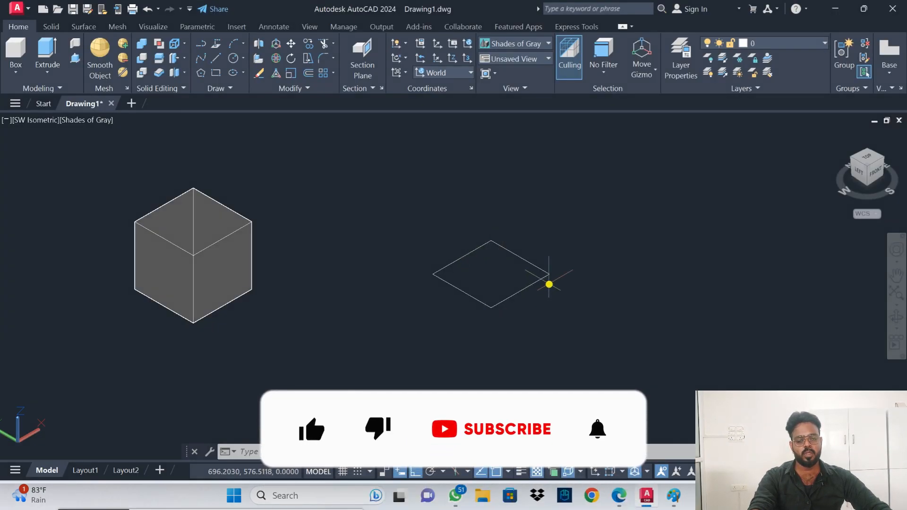
Step: Select the four sides of the second square frame individually to check whether they are separate lines, and clear the selection
left_click(522, 254)
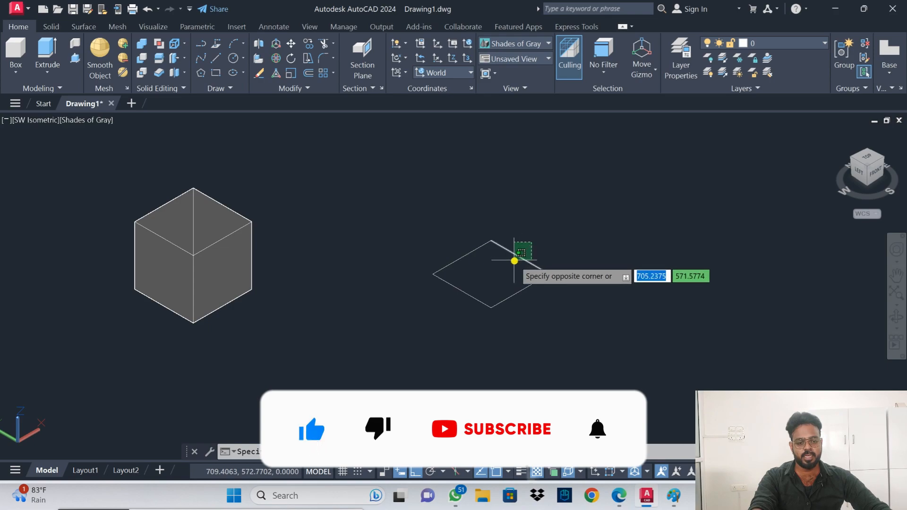
left_click(509, 262)
left_click(478, 259)
left_click(452, 250)
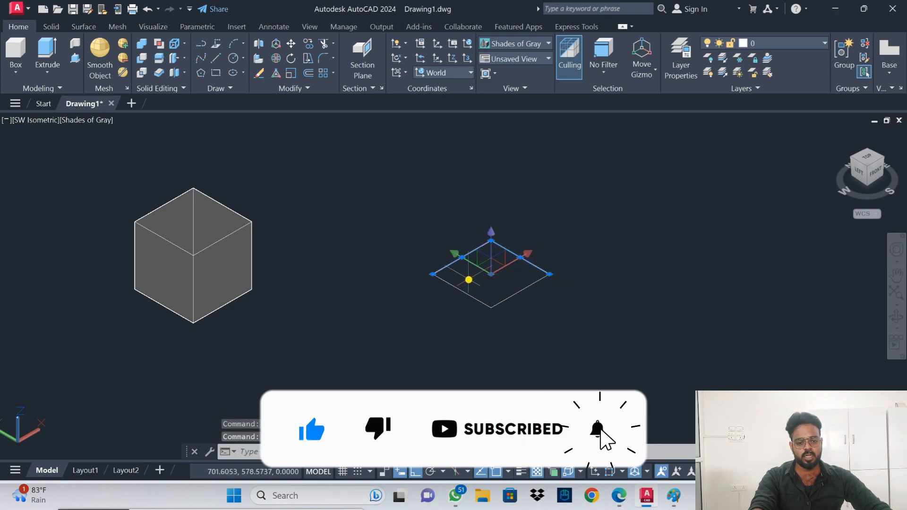
left_click(468, 282)
left_click(450, 305)
left_click(522, 304)
left_click(494, 288)
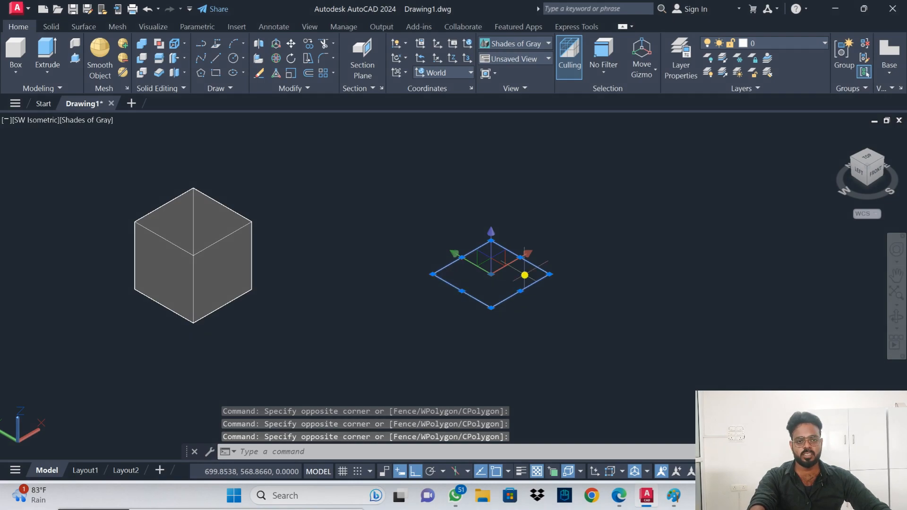
key("Escape")
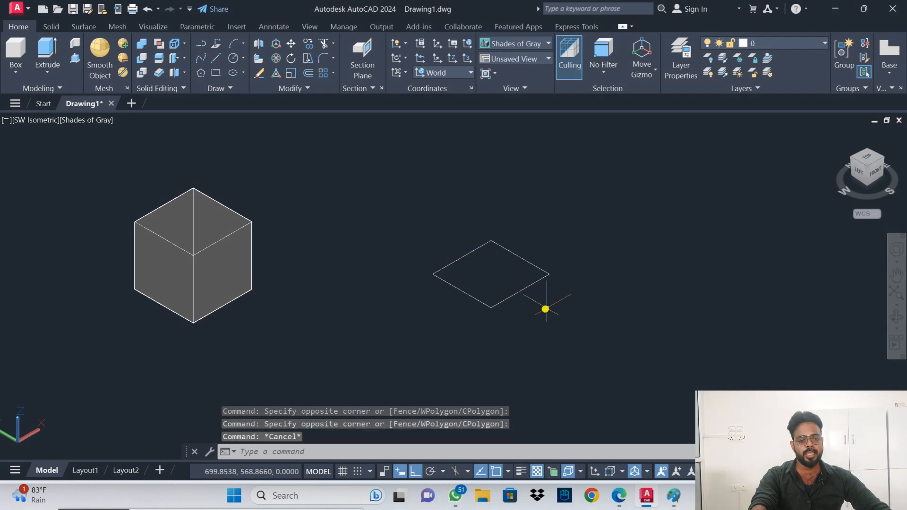
Step: Switch to the PDF notes and highlight the lines on converting a frame into an area with the Join (J) or Region (REG) command
left_click(618, 497)
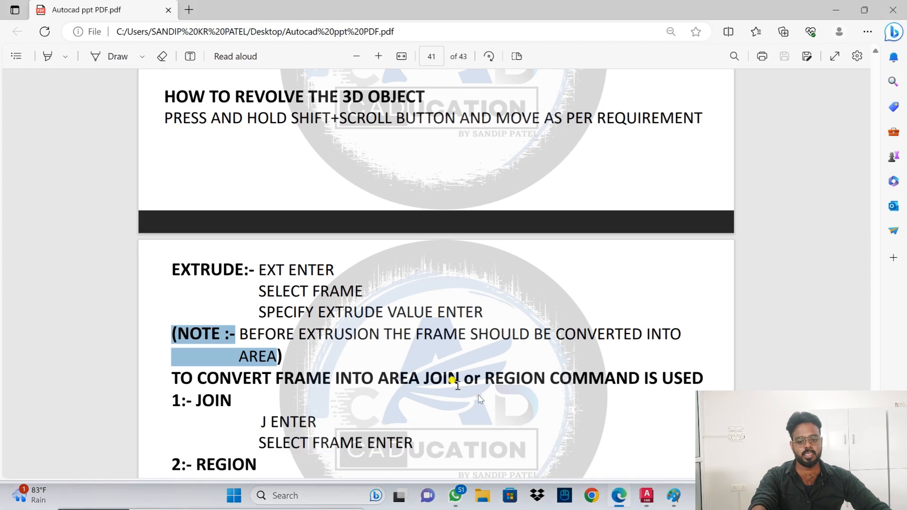
scroll(425, 371, "down", 2)
left_click_drag(173, 313, 357, 313)
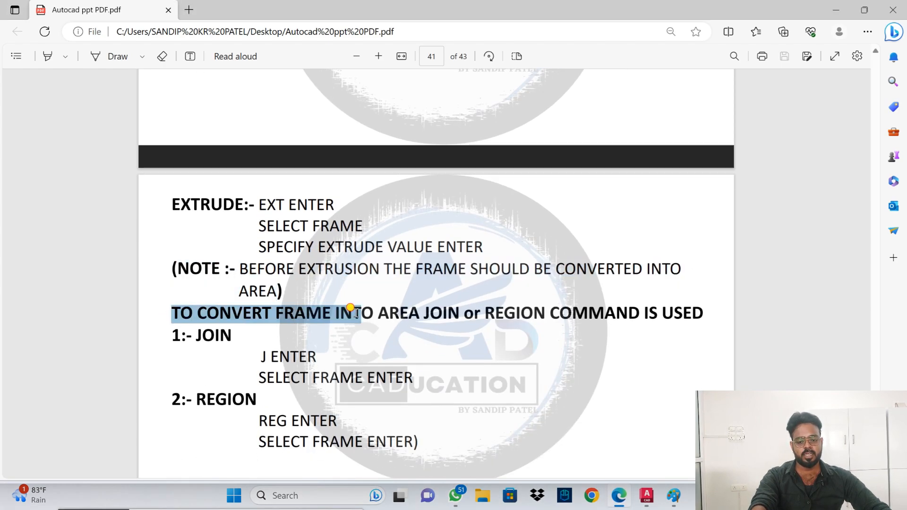
left_click_drag(479, 315, 704, 321)
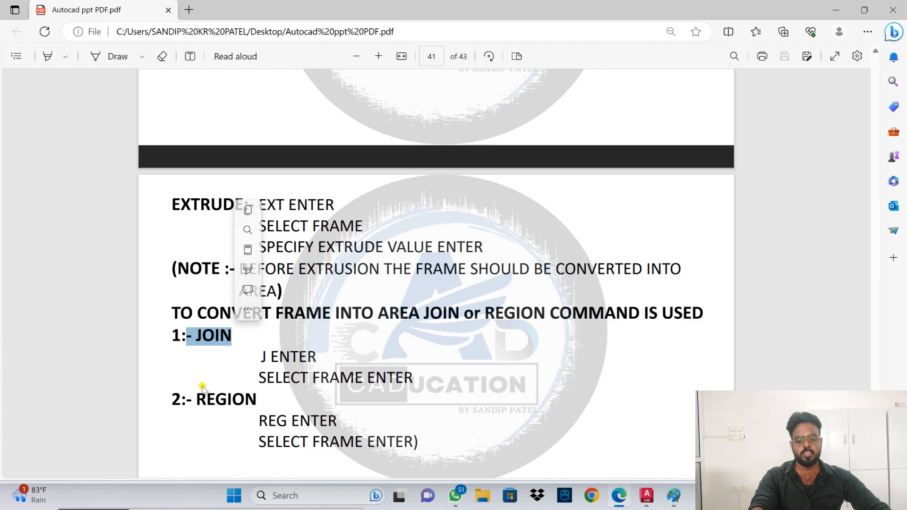
left_click_drag(195, 399, 256, 399)
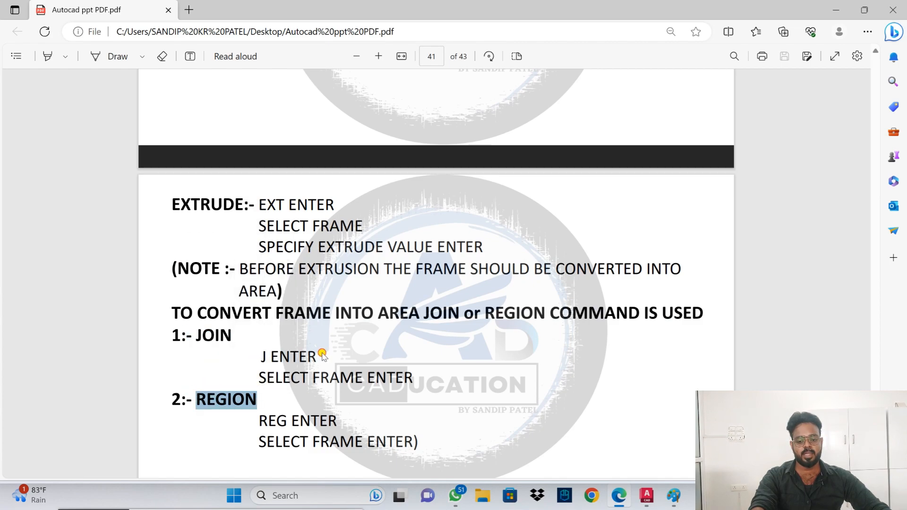
left_click_drag(260, 355, 316, 357)
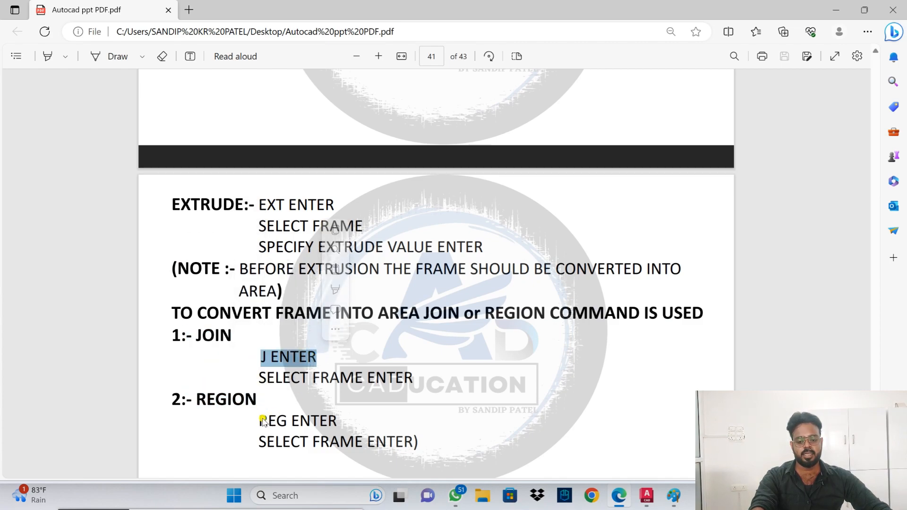
left_click_drag(260, 420, 337, 421)
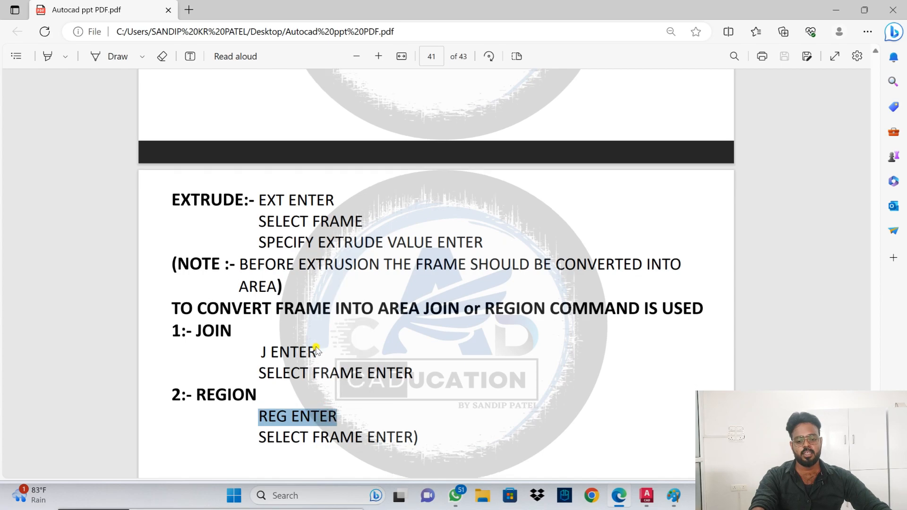
scroll(273, 298, "down", 1)
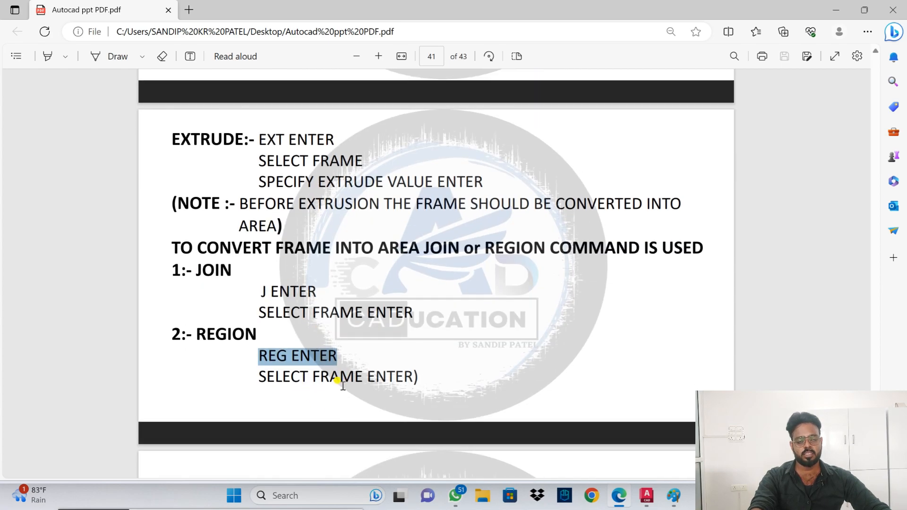
Step: Switch to AutoCAD, join the four lines of the second square frame into one polyline, and select it to check the result
left_click(647, 497)
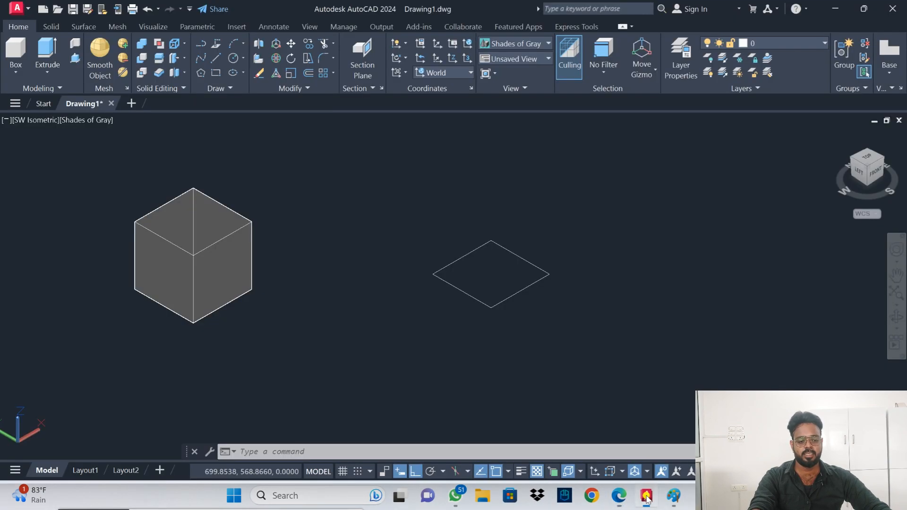
type("j")
key("Return")
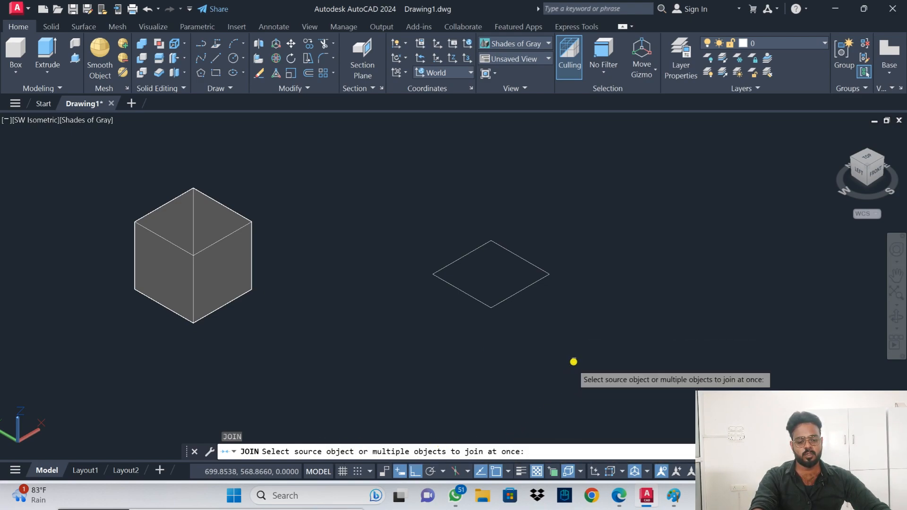
left_click(534, 226)
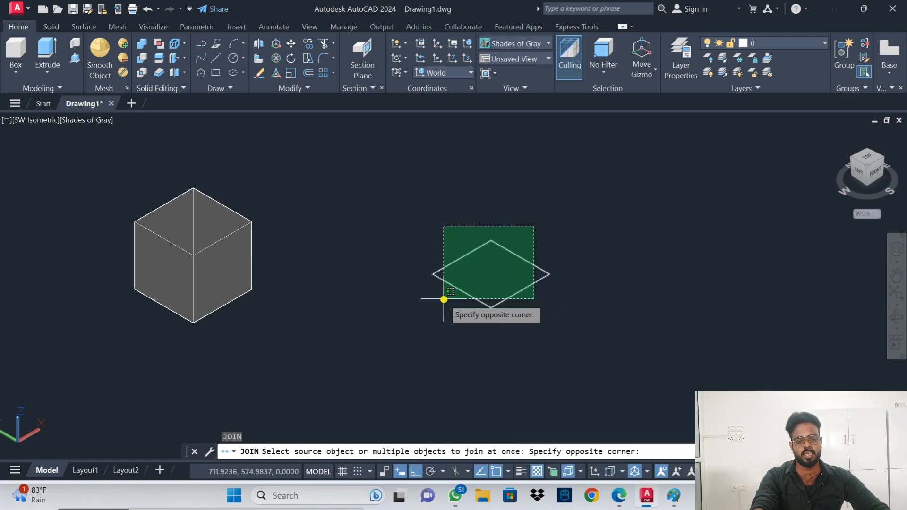
left_click(443, 299)
key("Return")
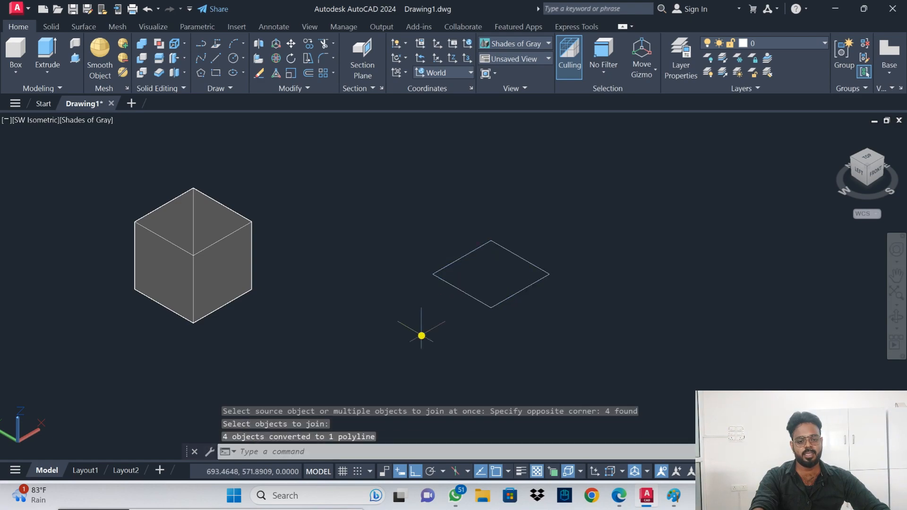
left_click(464, 292)
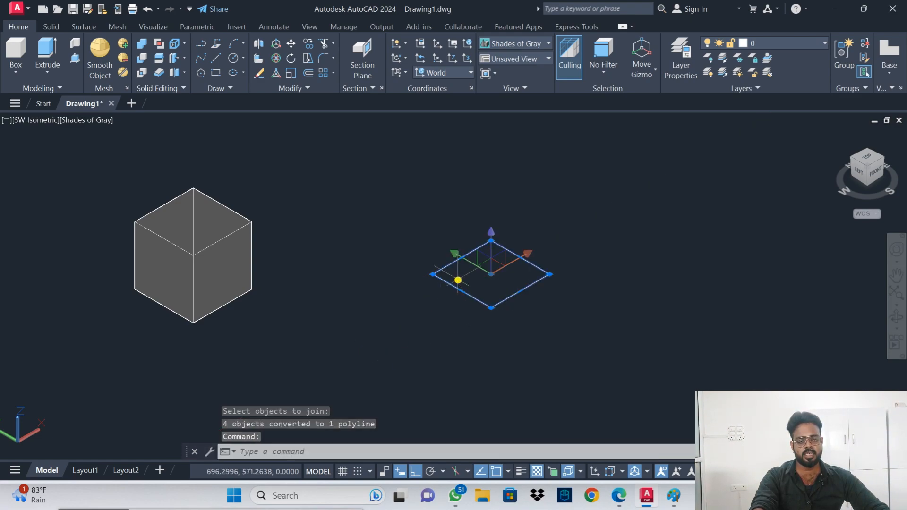
key("Escape")
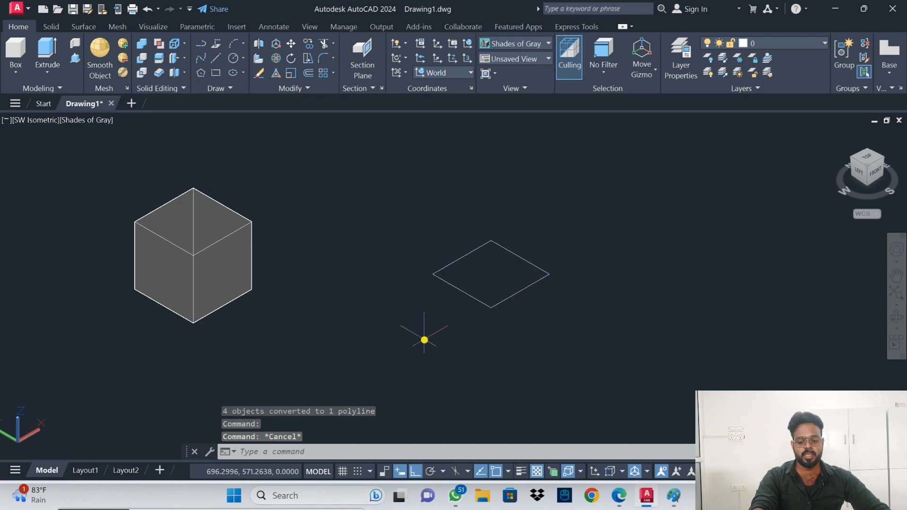
Step: Extrude the joined square frame to a height of 10
type("ext")
key("Return")
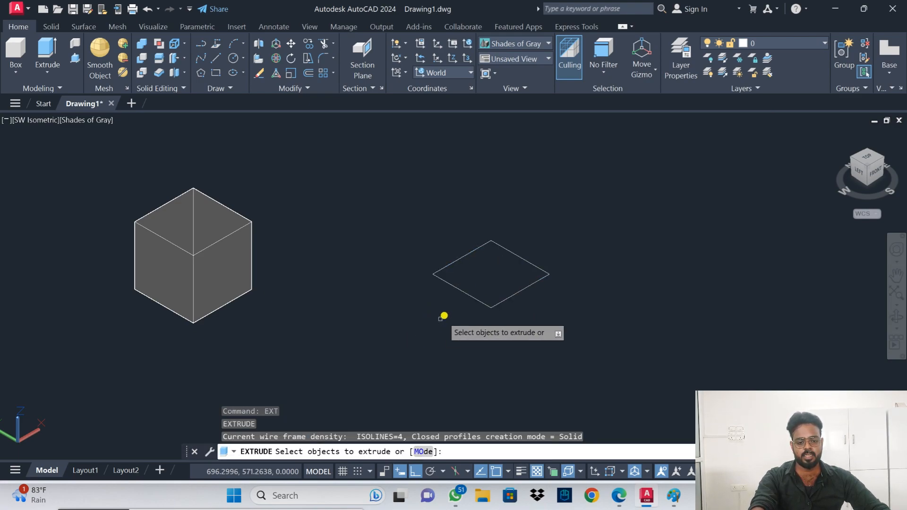
left_click(459, 289)
key("Return")
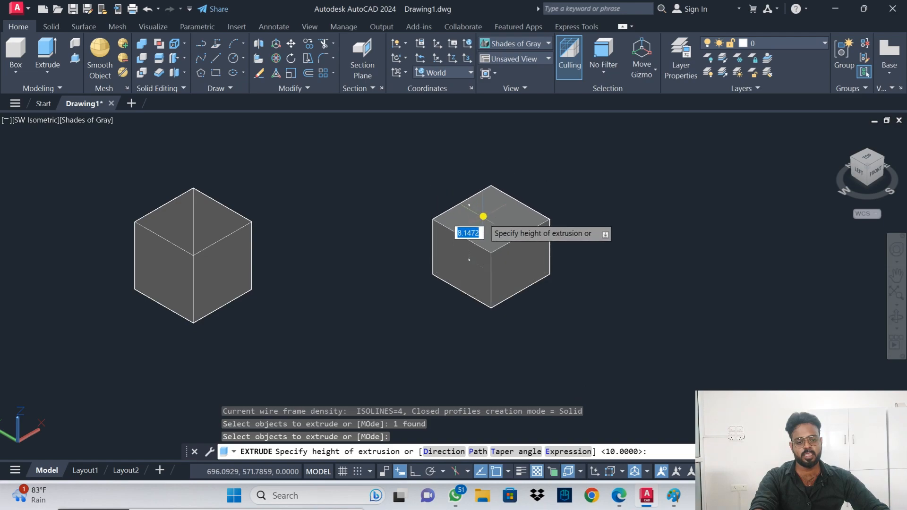
key("BackSpace")
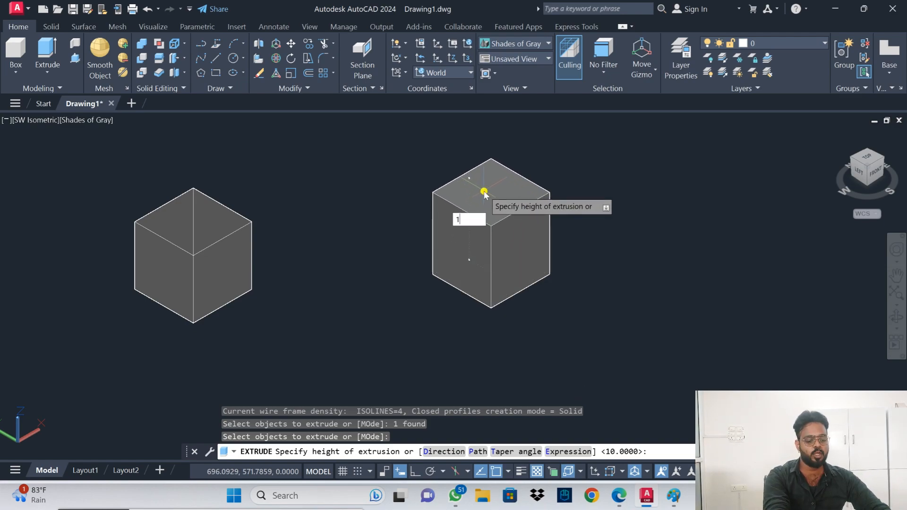
type("10")
key("Return")
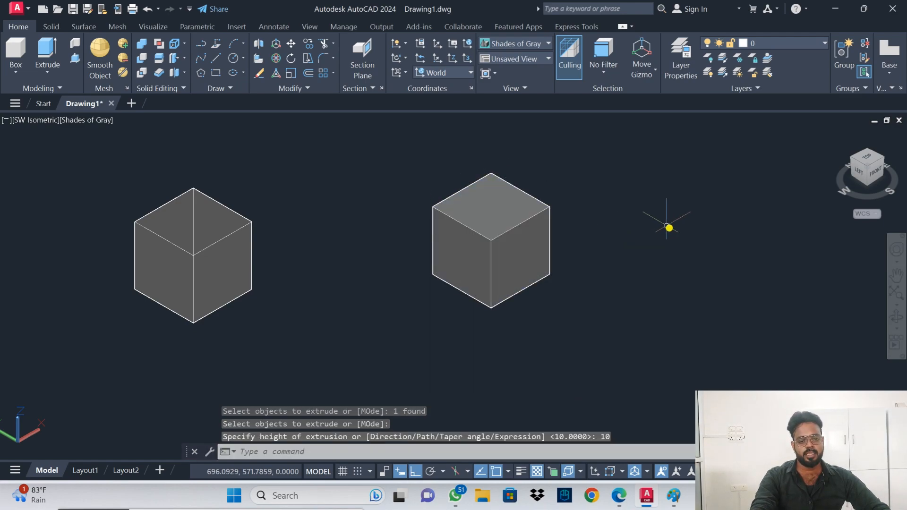
Step: Orbit around the two extrusions and select the new one to compare the solid with the hollow frame
middle_click_drag(619, 205, 582, 318, "shift")
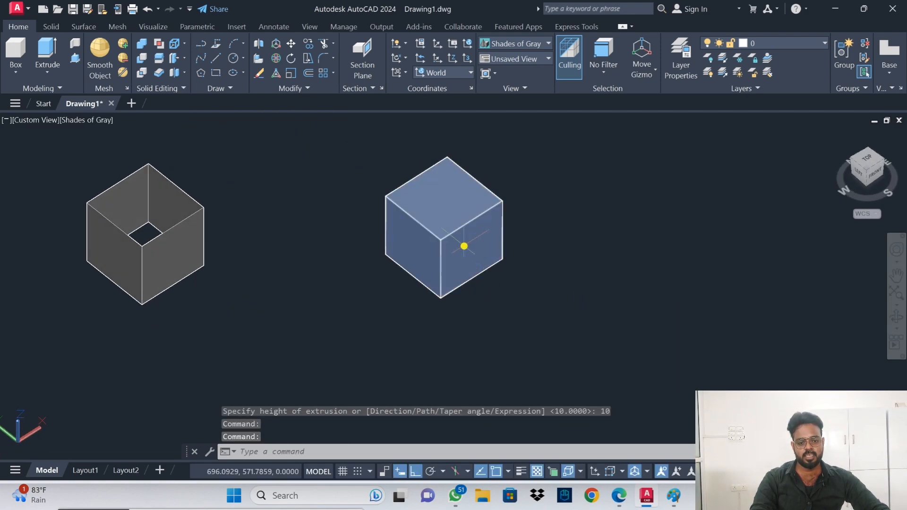
mouse_move(464, 246)
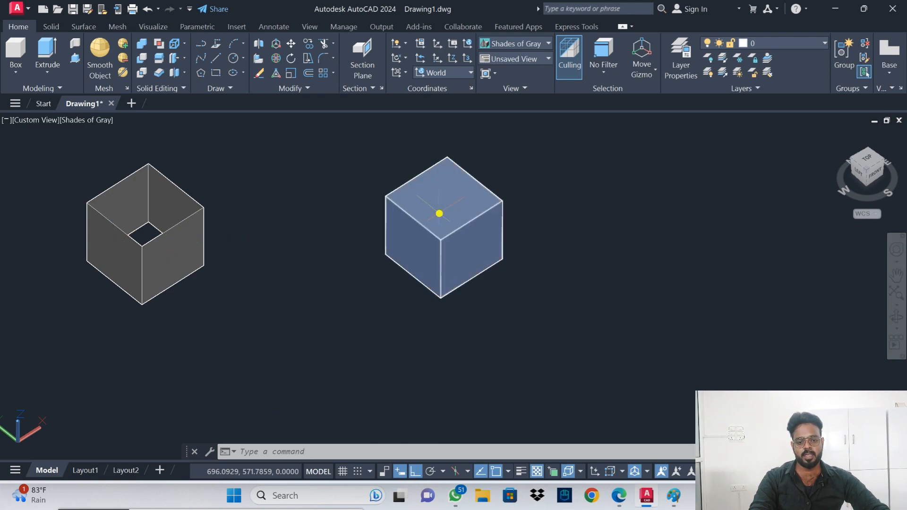
left_click(446, 210)
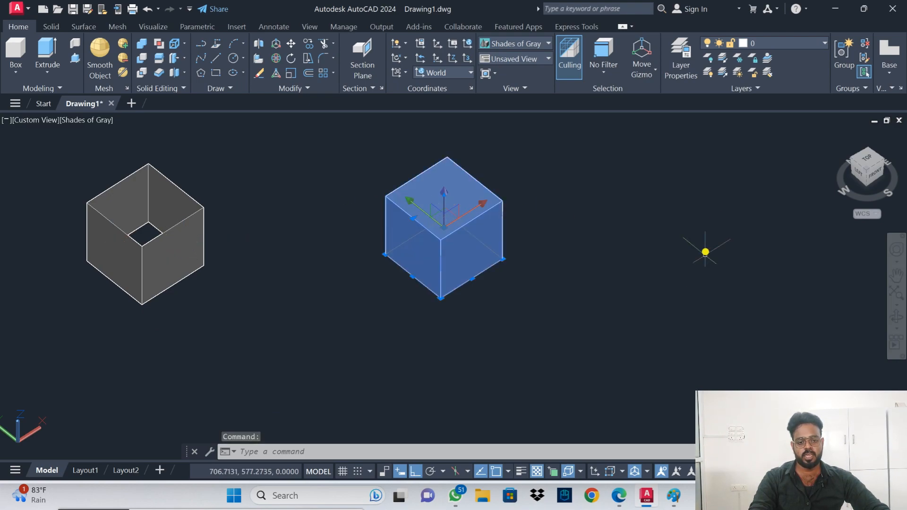
middle_click_drag(551, 275, 526, 247, "shift")
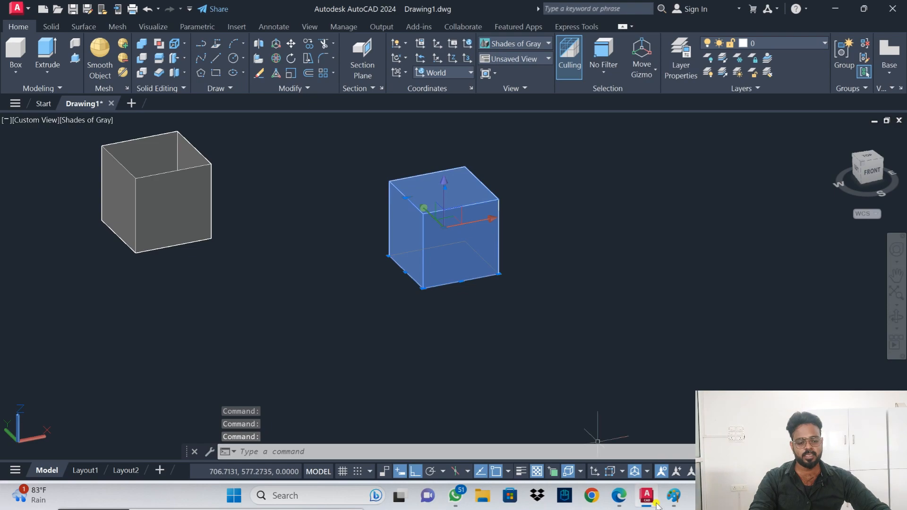
Step: Switch to the PDF notes and highlight the Presspull (PRES) instructions, comparing them with the Extrude section
left_click(623, 499)
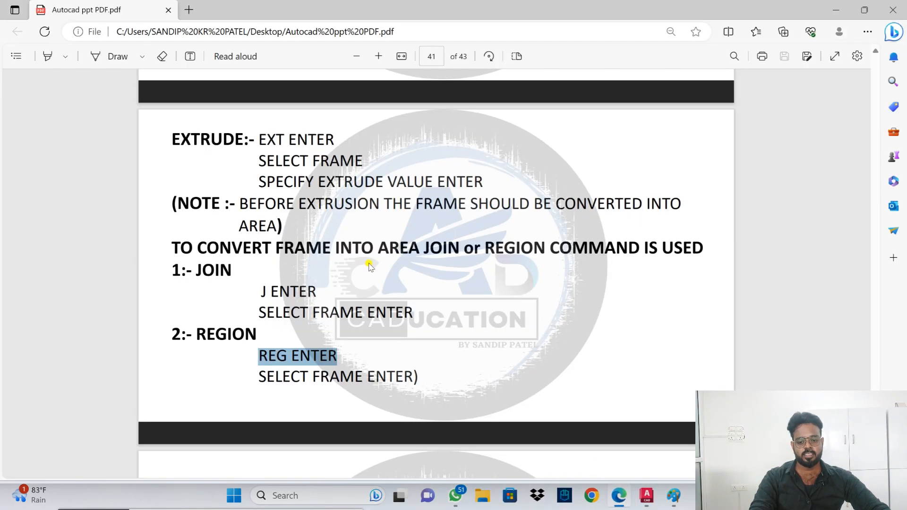
scroll(369, 268, "down", 4)
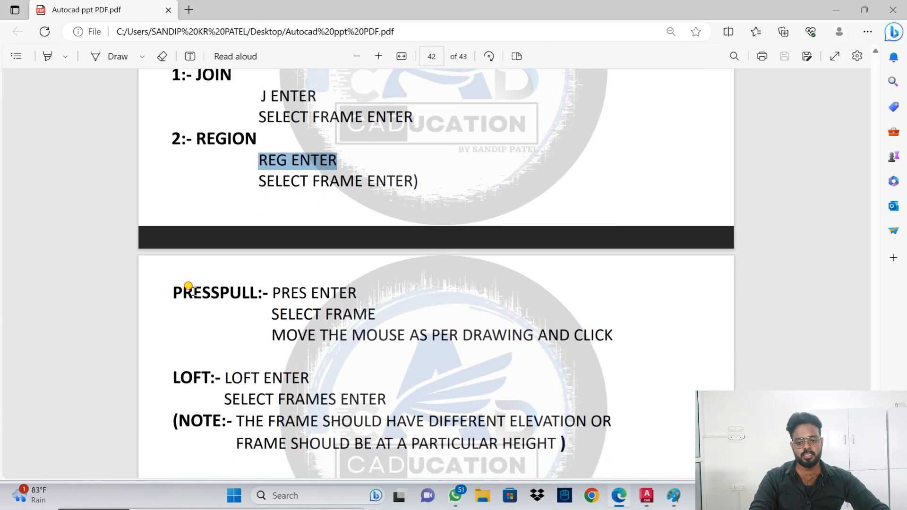
mouse_move(171, 293)
left_mouse_down()
mouse_move(300, 290)
mouse_move(279, 314)
mouse_move(376, 314)
left_mouse_up()
left_click_drag(272, 336, 633, 329)
left_click_drag(173, 289, 355, 288)
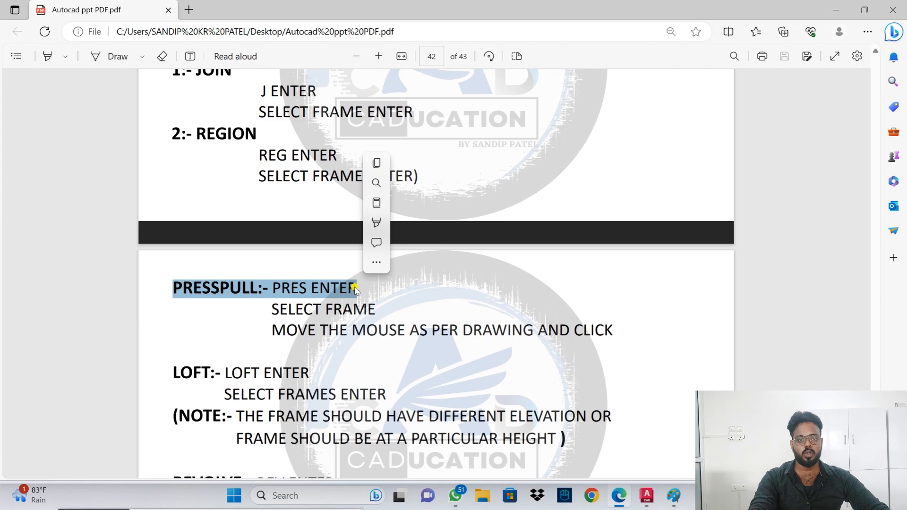
scroll(313, 269, "up", 4)
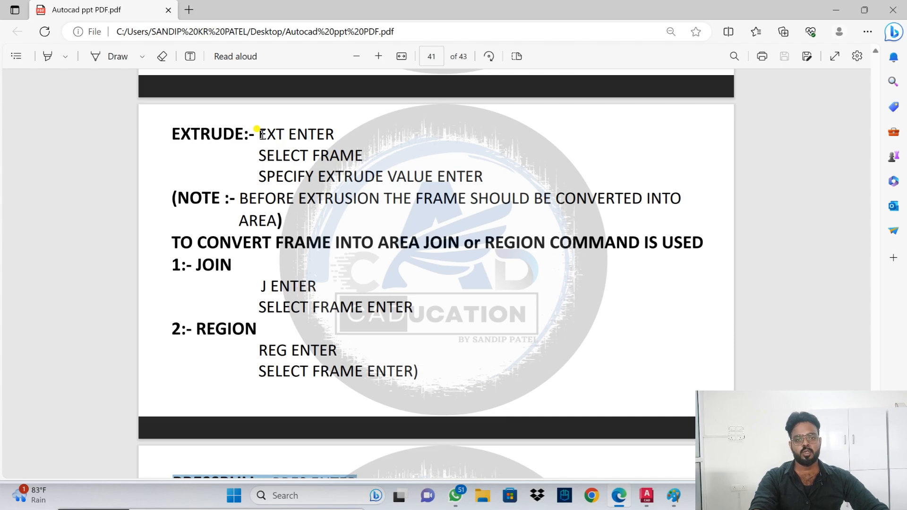
scroll(227, 140, "down", 3)
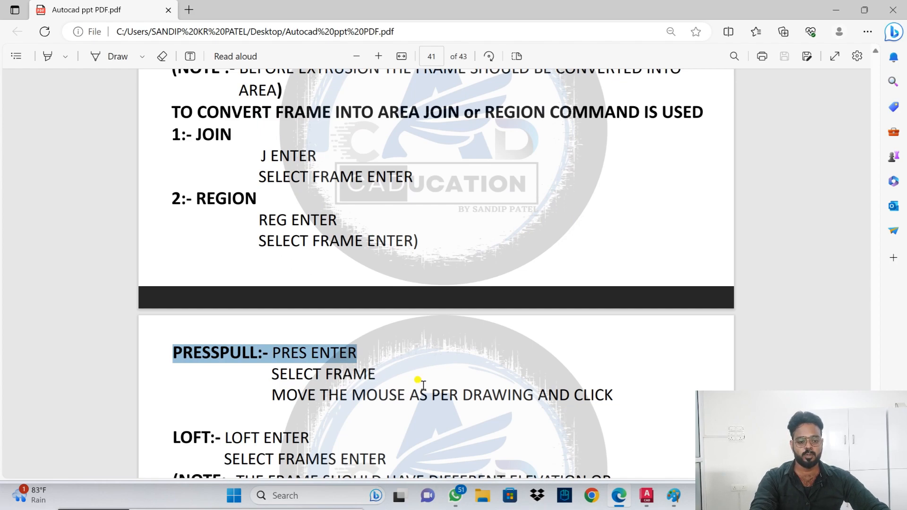
Step: Switch to AutoCAD and draw an upright square frame from four 10-unit lines beside the solid cube
left_click(654, 495)
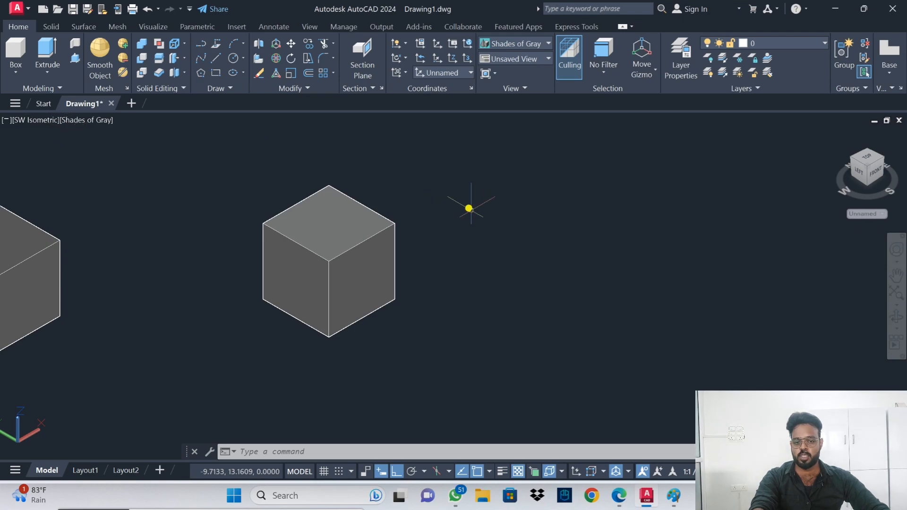
type("l")
key("Return")
left_click(538, 227)
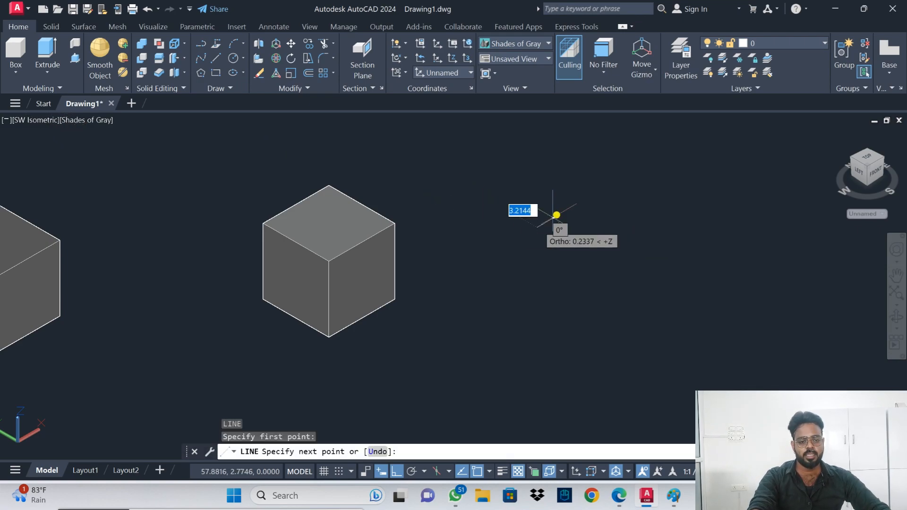
type("10")
key("Return")
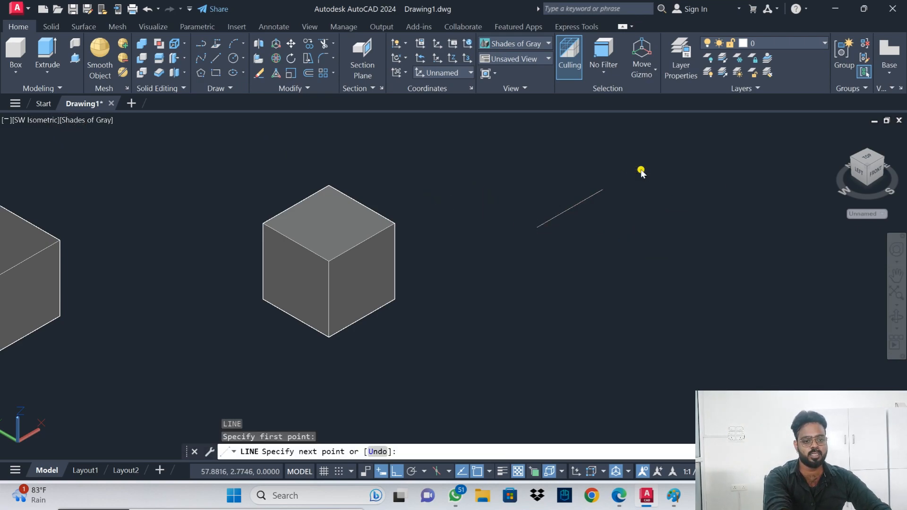
type("10")
key("Return")
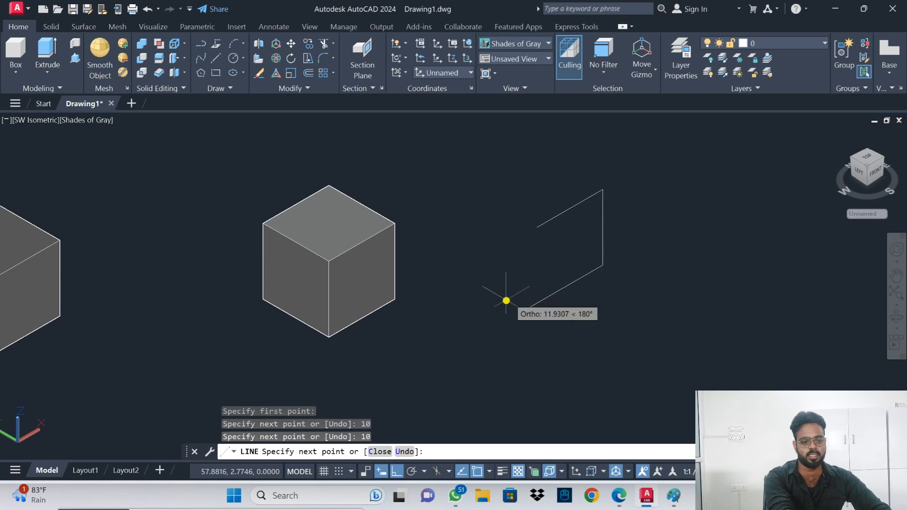
type("10")
key("Return")
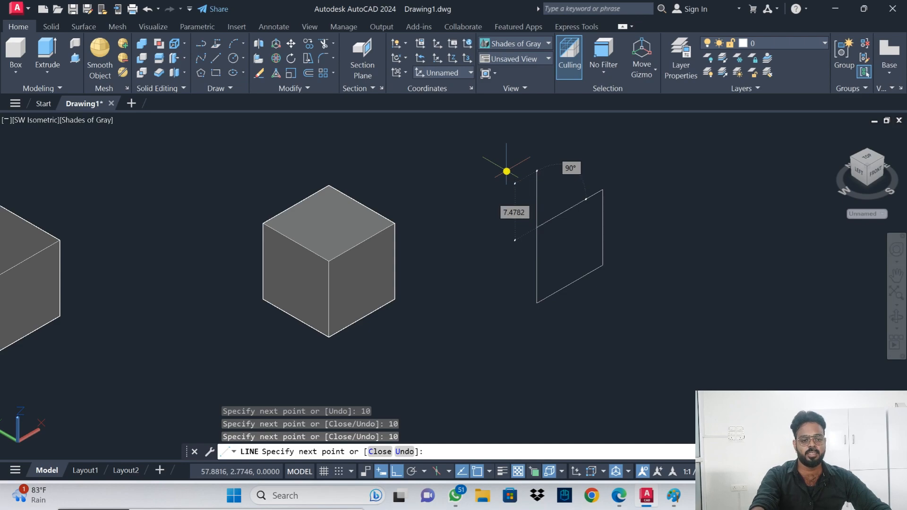
key("Escape")
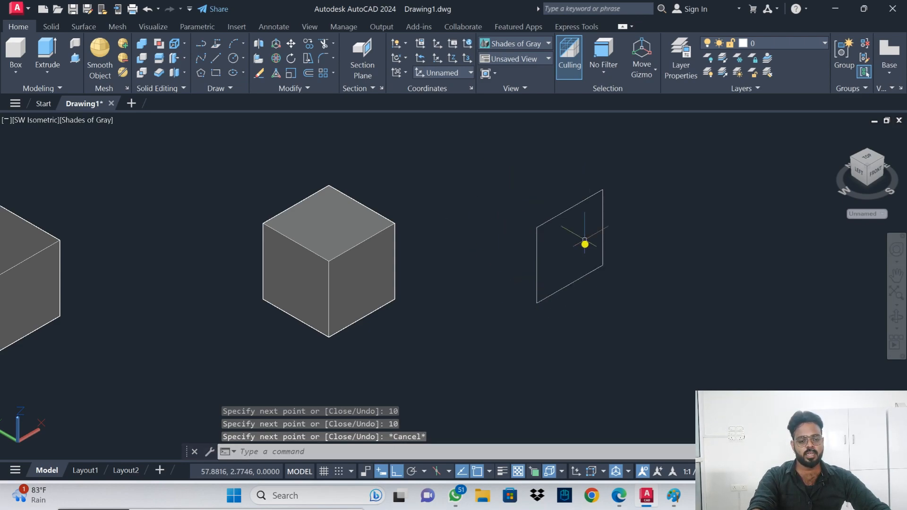
Step: Join the four lines of the upright square frame into one polyline and clear the selection
key("ctrl+z")
key("ctrl+z")
type("j")
key("Return")
left_click(626, 182)
left_click(512, 297)
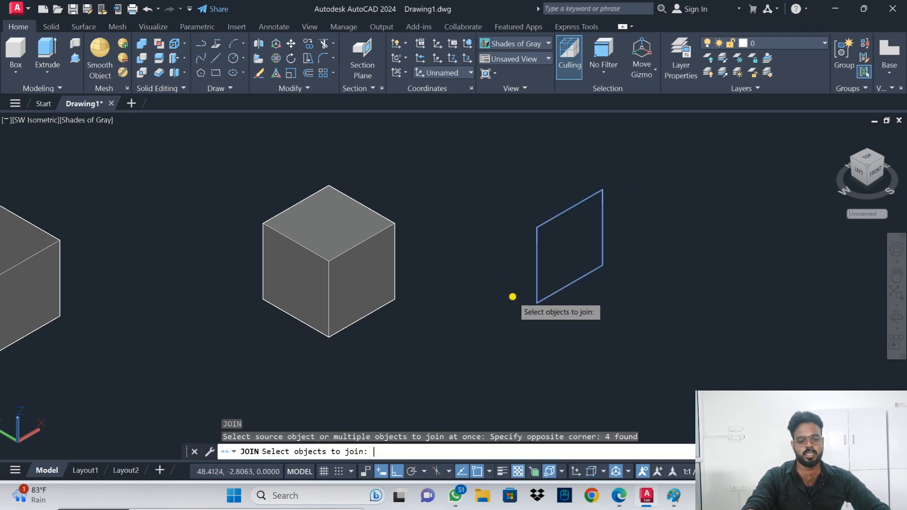
key("Return")
left_click(541, 259)
left_click(515, 272)
key("Escape")
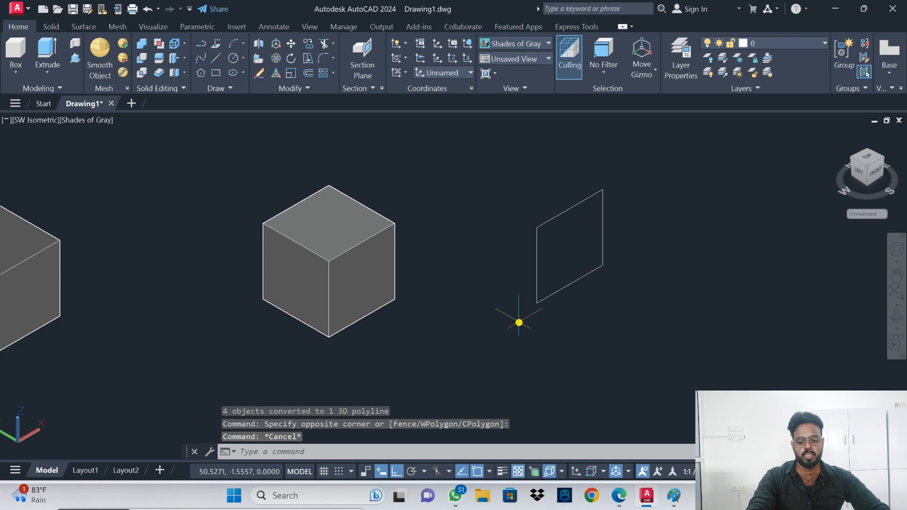
Step: Presspull the joined upright square frame by 15 units to form a solid box
type("pre")
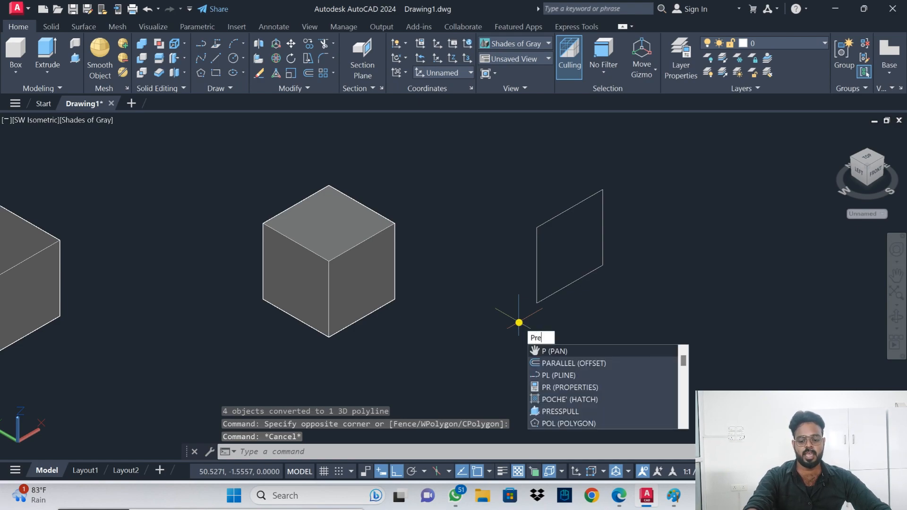
type("ss")
key("Return")
left_click(537, 262)
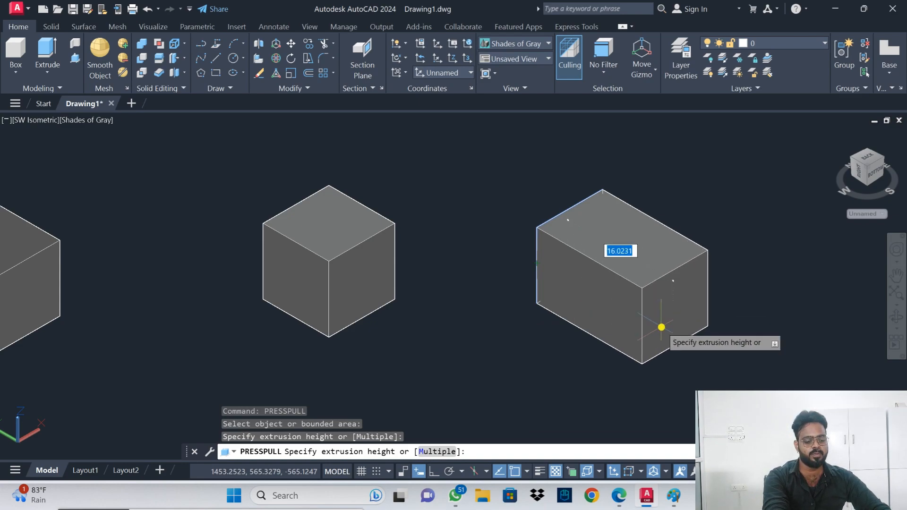
type("15")
key("Return")
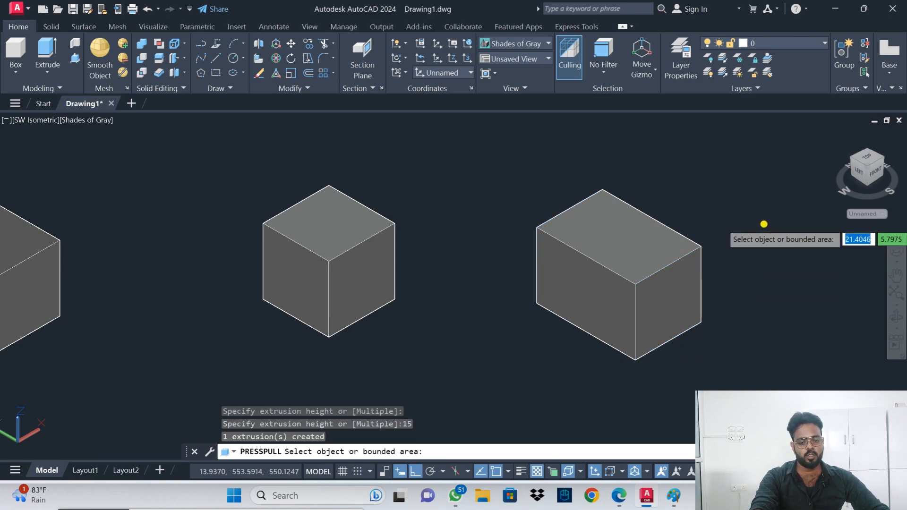
key("Return")
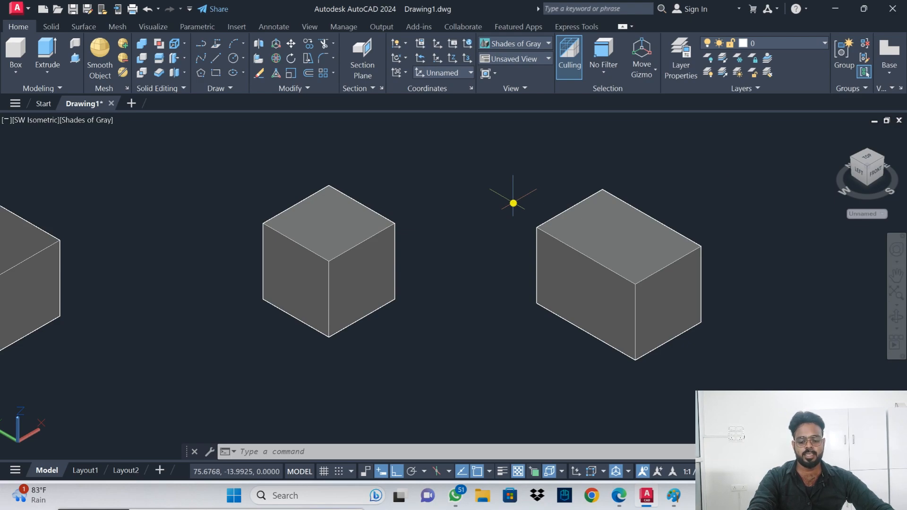
Step: Switch to the PDF notes and highlight the F6 DUCS ON/OFF entry in the Function Tools list
type("c")
key("Return")
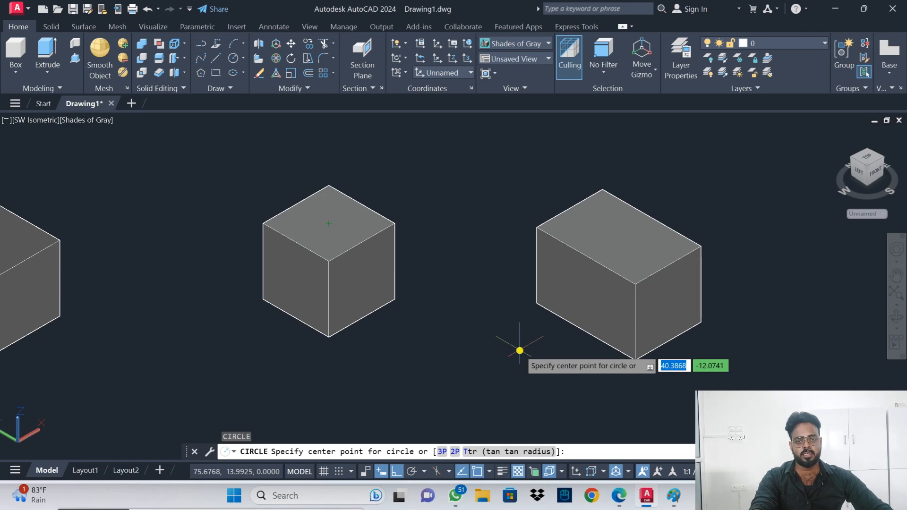
left_click(618, 497)
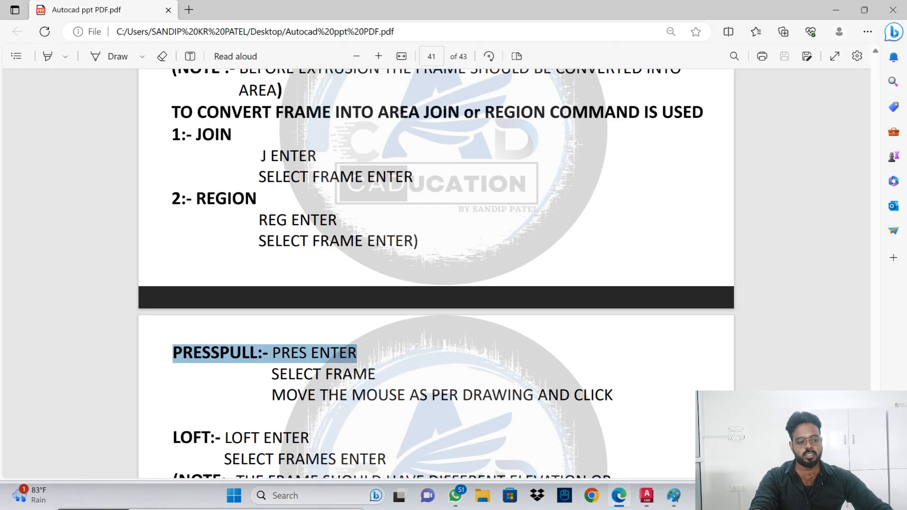
left_click_drag(875, 445, 897, 141)
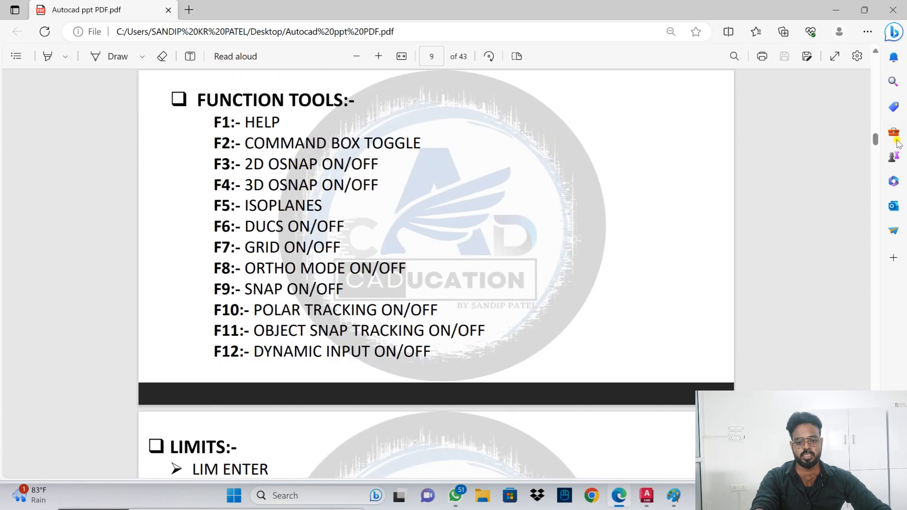
left_click_drag(226, 223, 343, 223)
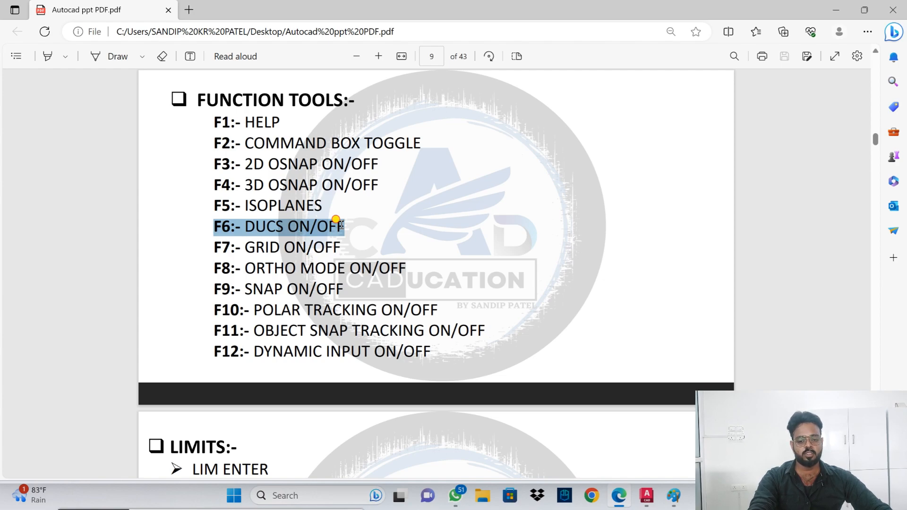
Step: Switch back to AutoCAD and draw a circle of radius 3 centred on the cube's top face
left_click(647, 495)
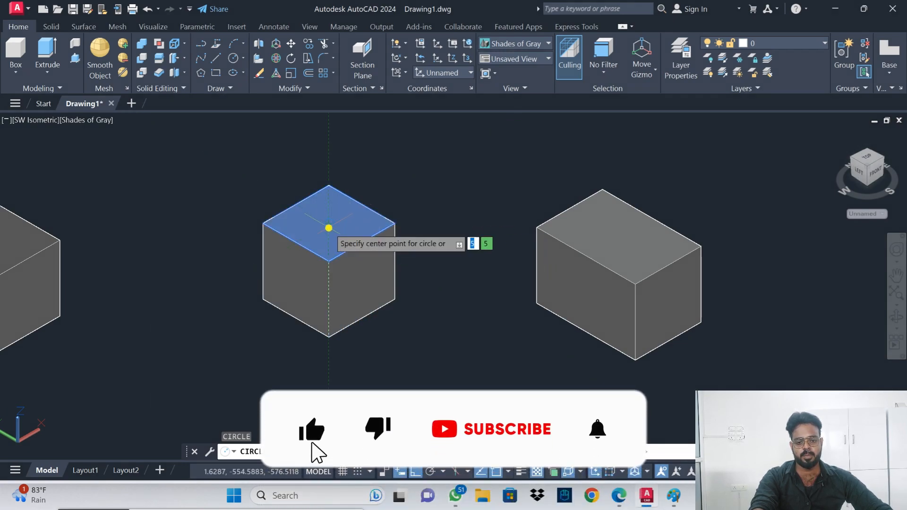
left_click(329, 227)
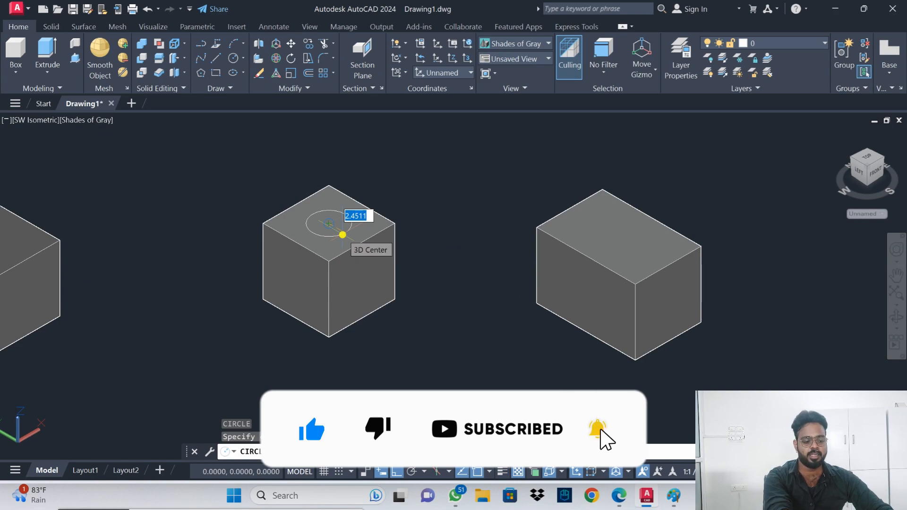
type("3")
key("Return")
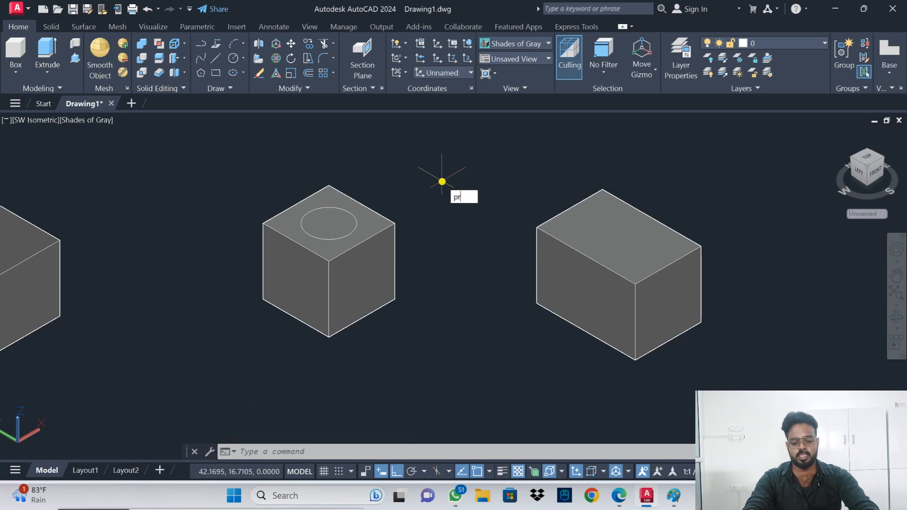
Step: Presspull the circle 10 units down through the cube to cut a hole, and inspect it before restoring the SW Isometric view
key("Return")
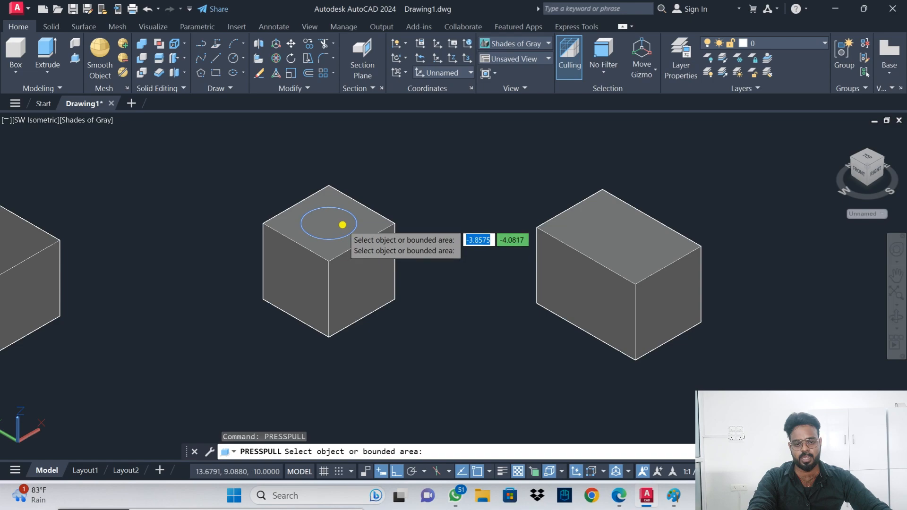
left_click(338, 224)
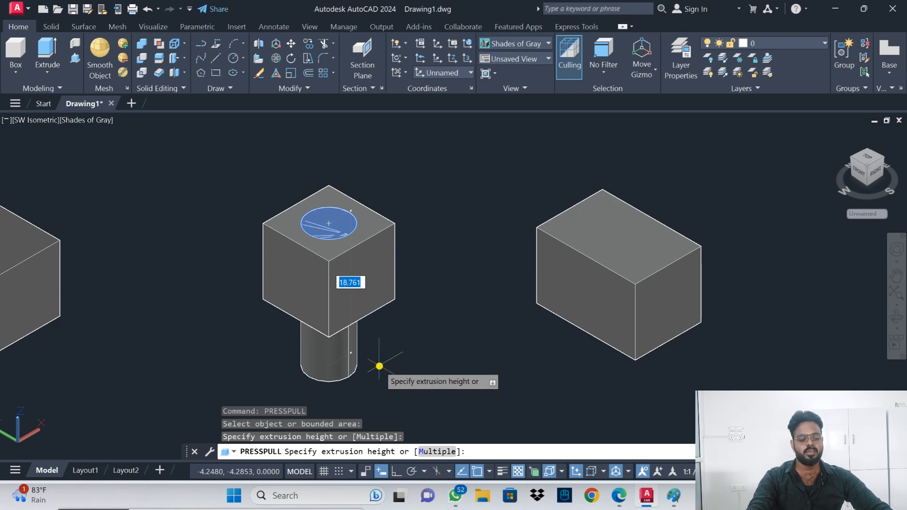
key("Return")
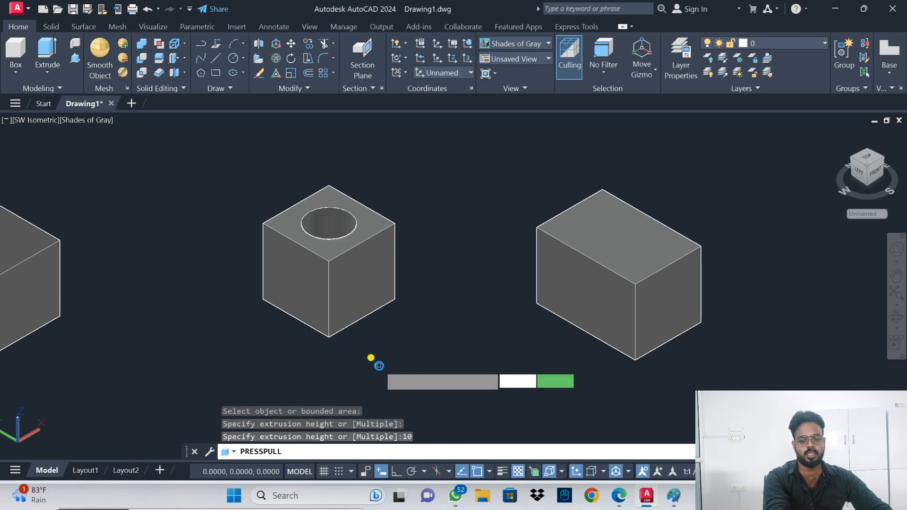
key("Return")
middle_click_drag(438, 233, 427, 251, "shift")
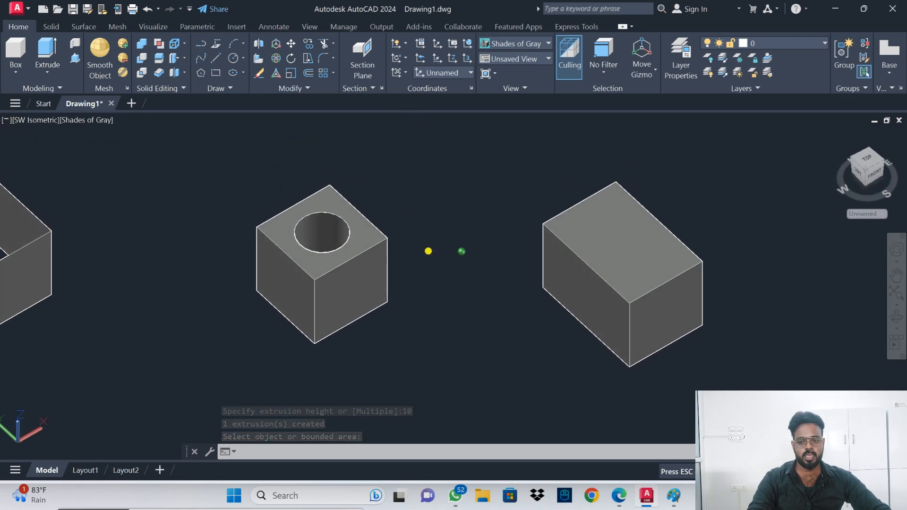
left_click(32, 124)
left_click(59, 231)
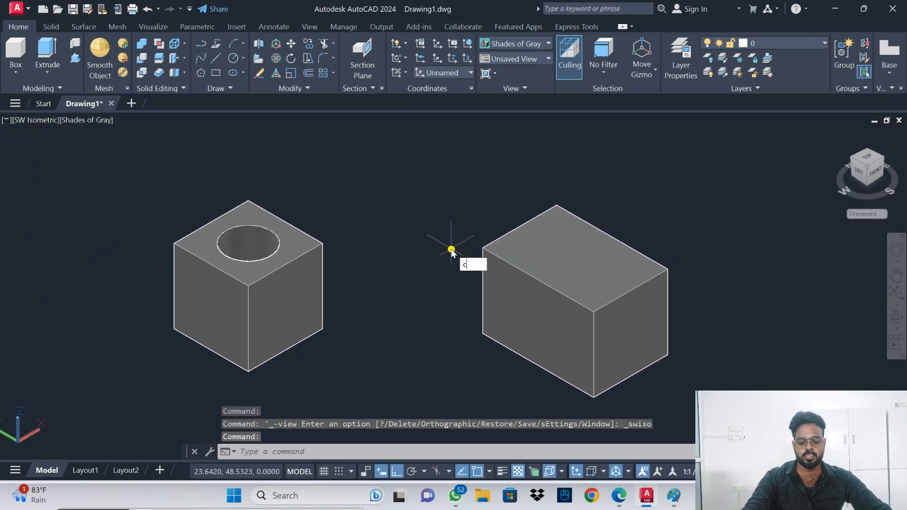
Step: Draw a circle of radius 3 centred on the top face of the longer box
key("Return")
left_click(576, 262)
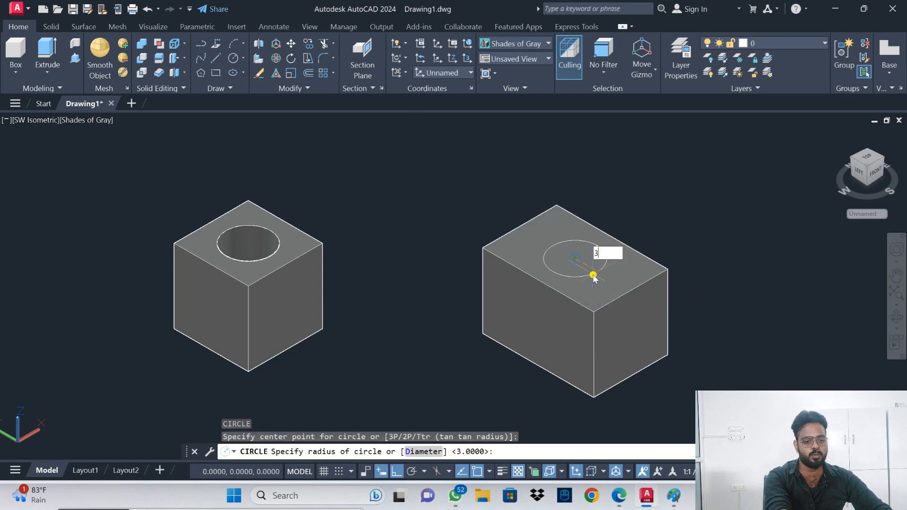
key("Return")
Step: Presspull the circle on the longer box 10 units upward into a cylinder, and inspect it before restoring the SW Isometric view
type("presspull")
key("Return")
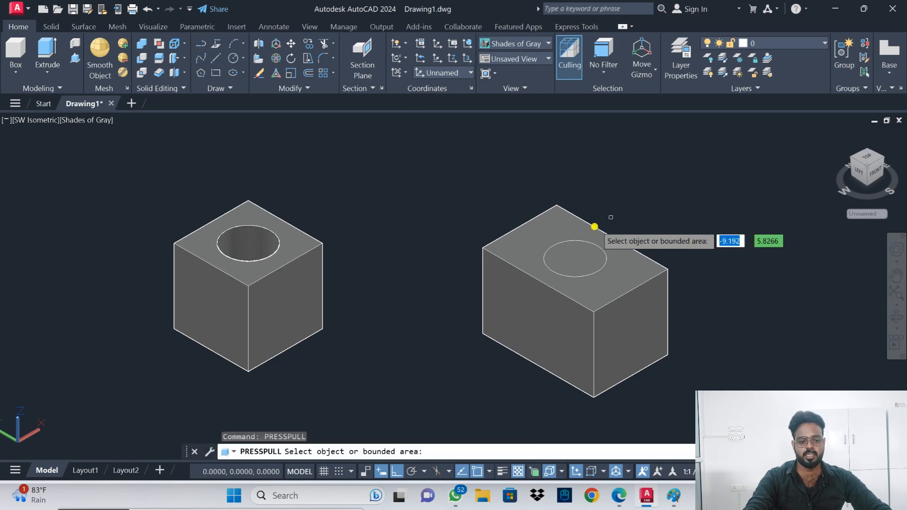
left_click(570, 259)
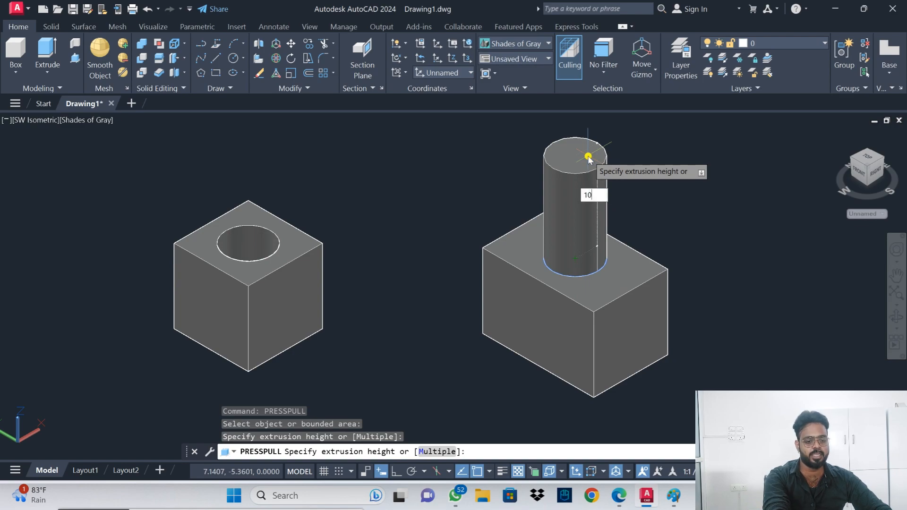
key("Return")
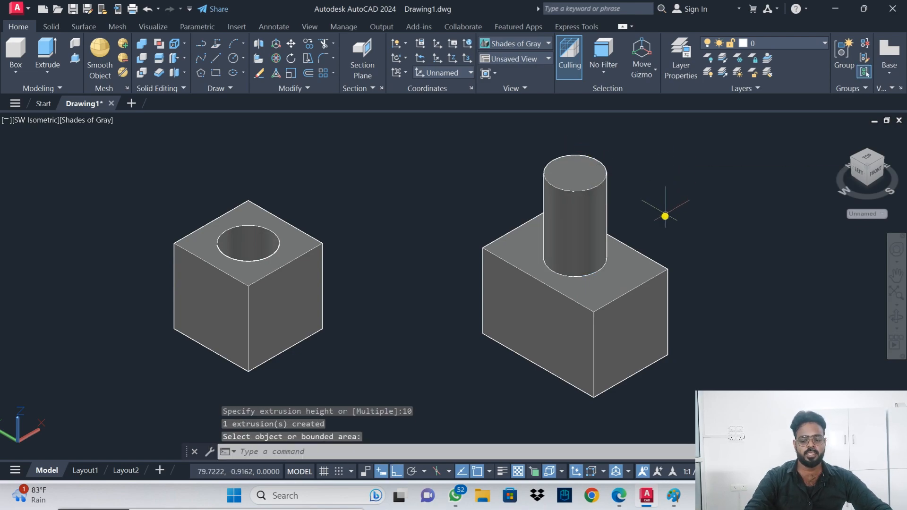
mouse_move(656, 216)
middle_mouse_down("shift")
mouse_move(617, 140)
mouse_move(625, 137)
mouse_move(650, 200)
mouse_move(646, 234)
mouse_move(656, 139)
mouse_move(646, 204)
middle_mouse_up("shift")
key("Escape")
left_click(23, 122)
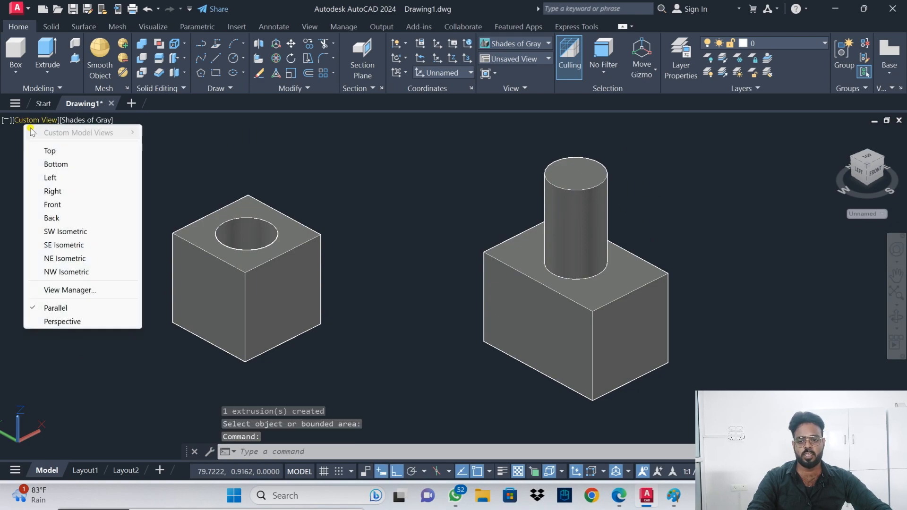
left_click(59, 231)
Step: Draw a notched outline on the box's long side face with consecutive line segments of 5, 4, 10, 7, 5 and 2 units
scroll(638, 285, "up", 5)
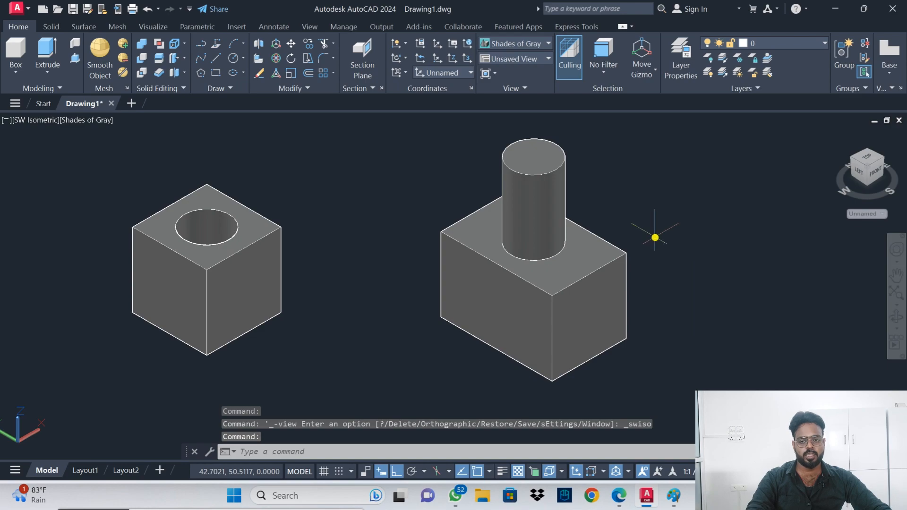
type("l")
key("Return")
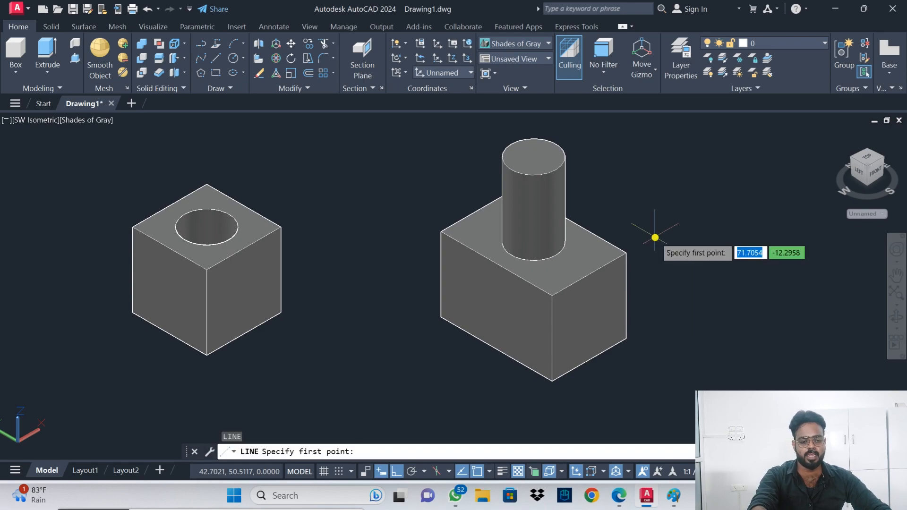
left_click(466, 270)
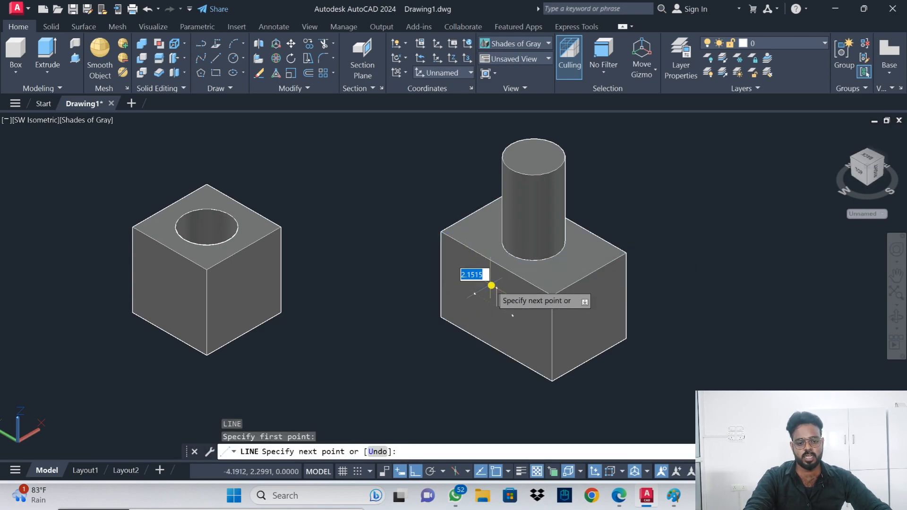
left_click(519, 334)
left_click(529, 332)
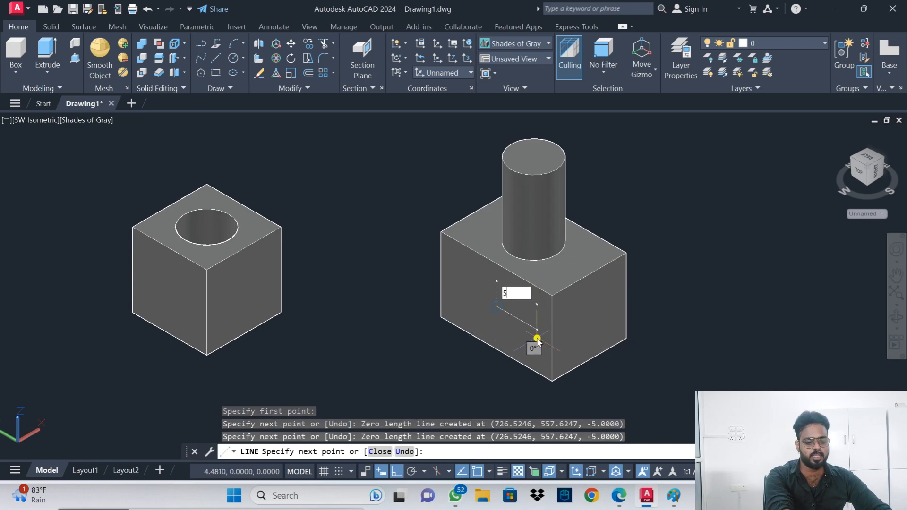
type("5")
key("Return")
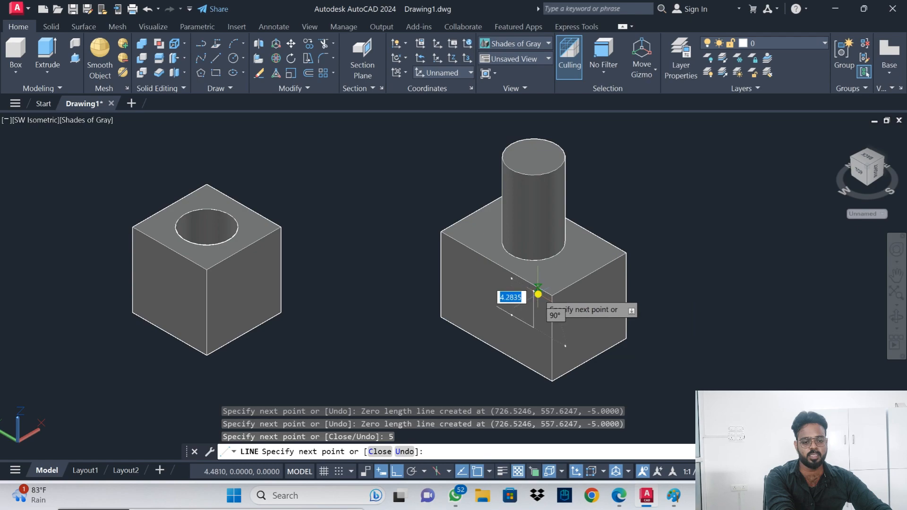
type("4")
key("Return")
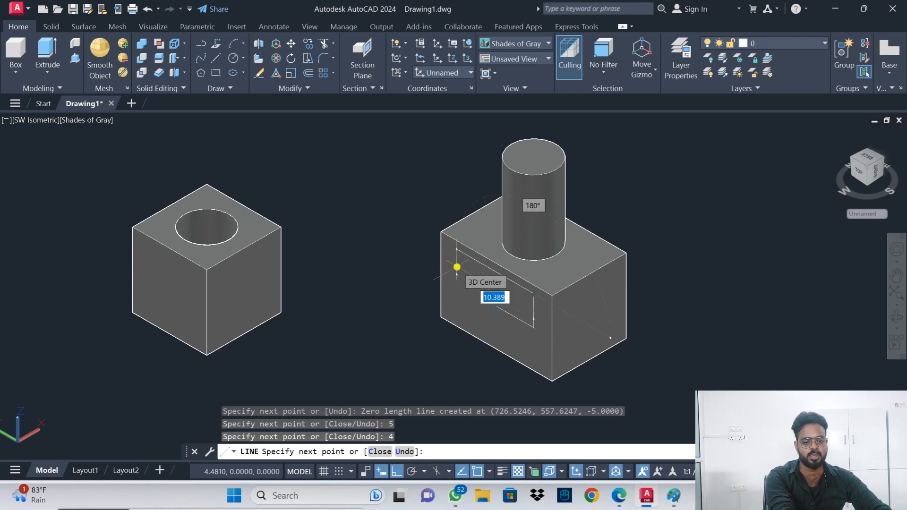
type("10")
key("Return")
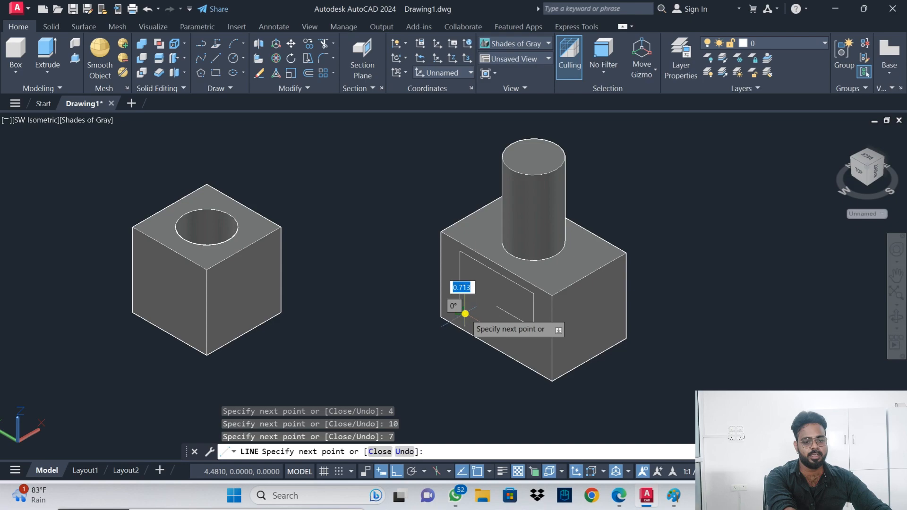
key("Return")
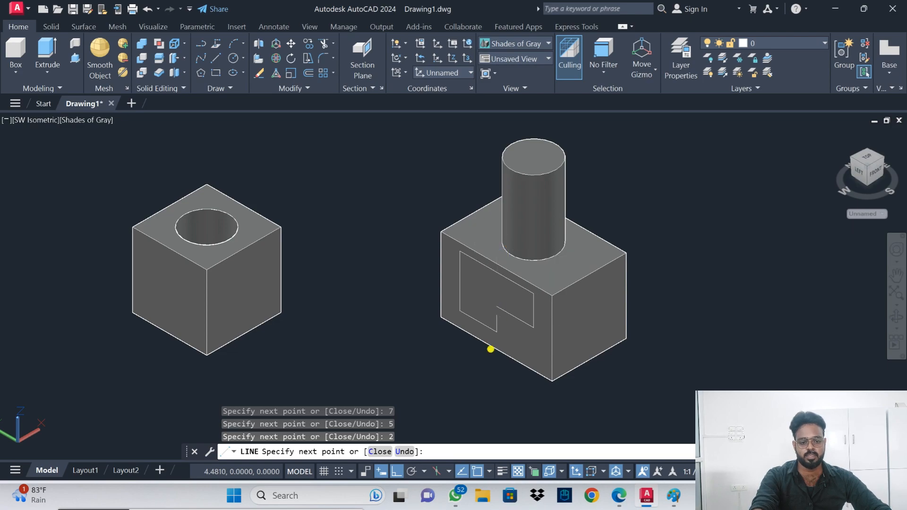
key("Escape")
Step: Close the gap in the notched outline with a short vertical line at its inner corner
scroll(490, 313, "up", 2)
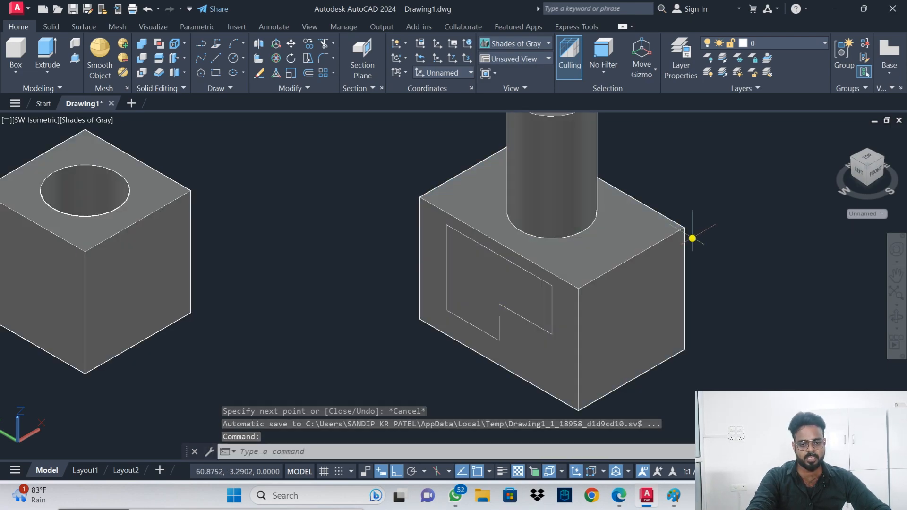
type("l")
key("Return")
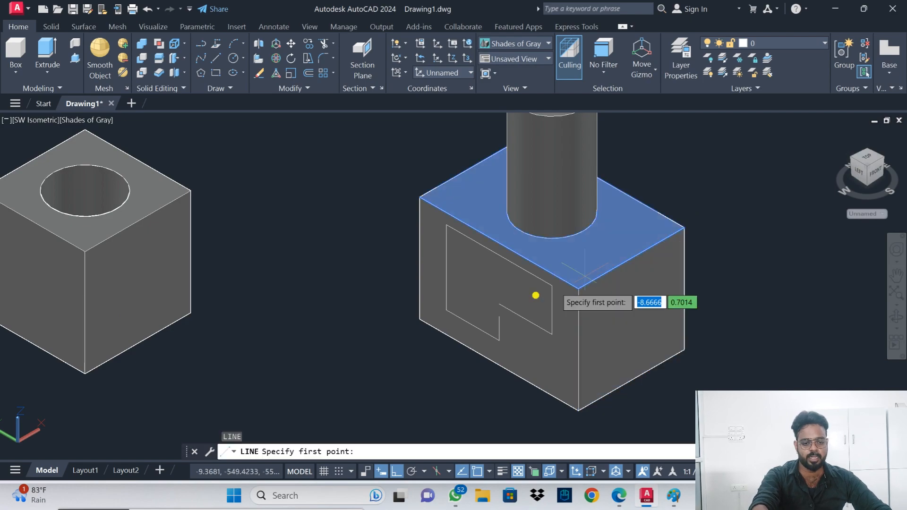
left_click(499, 317)
left_click(501, 306)
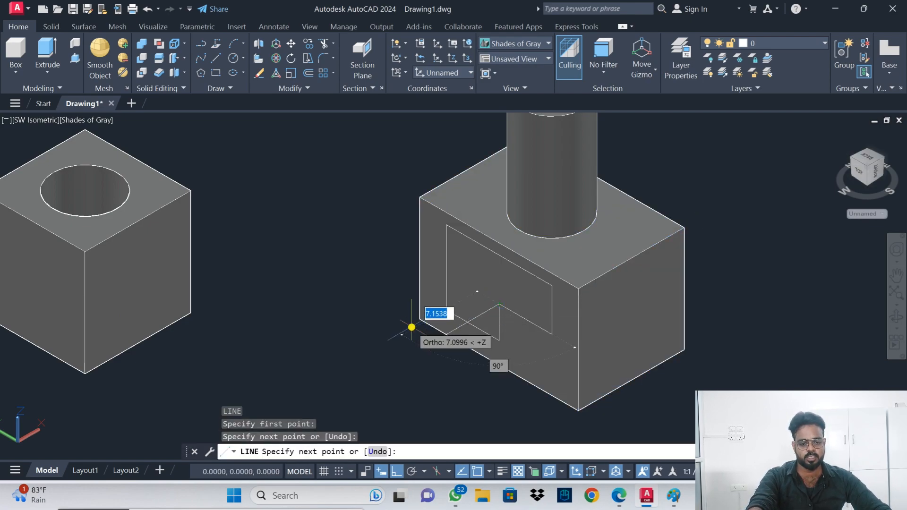
key("Escape")
Step: Presspull the notched outline through the longer box to cut an opening, and inspect it before restoring the SW Isometric view
scroll(513, 298, "down", 2)
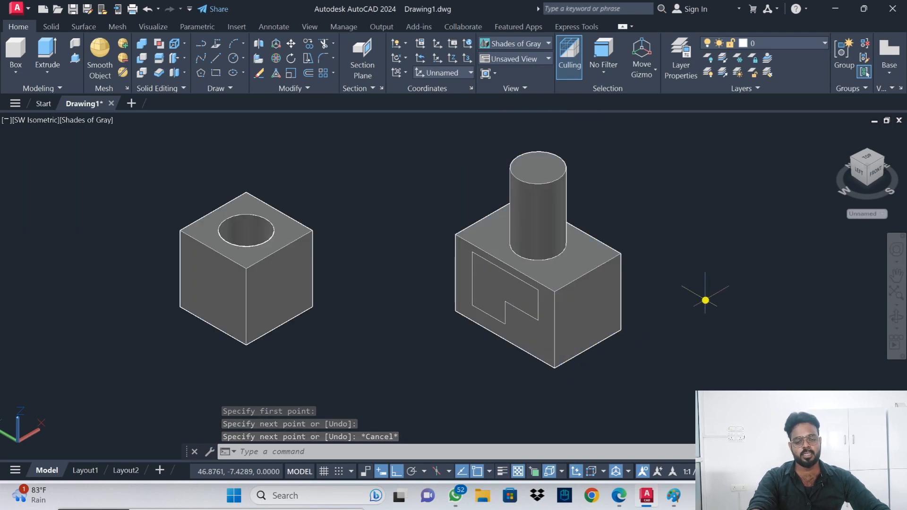
type("P")
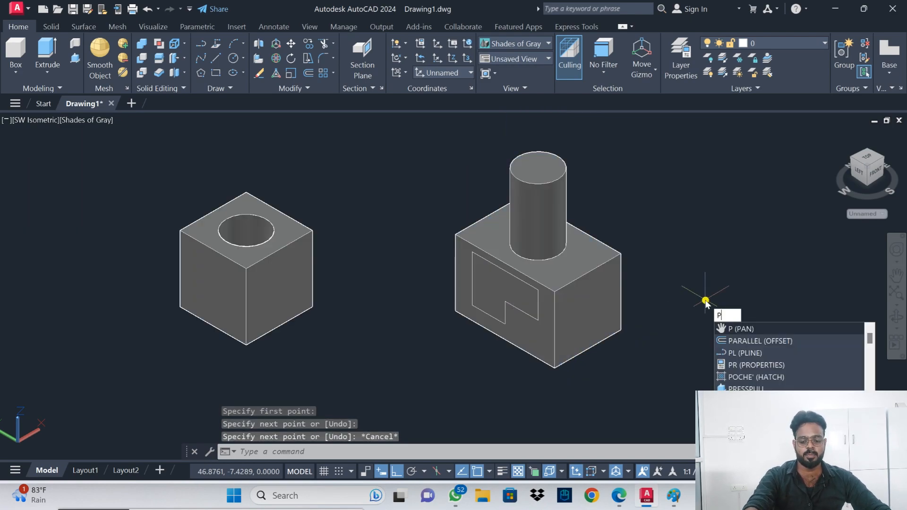
type("REs")
key("Return")
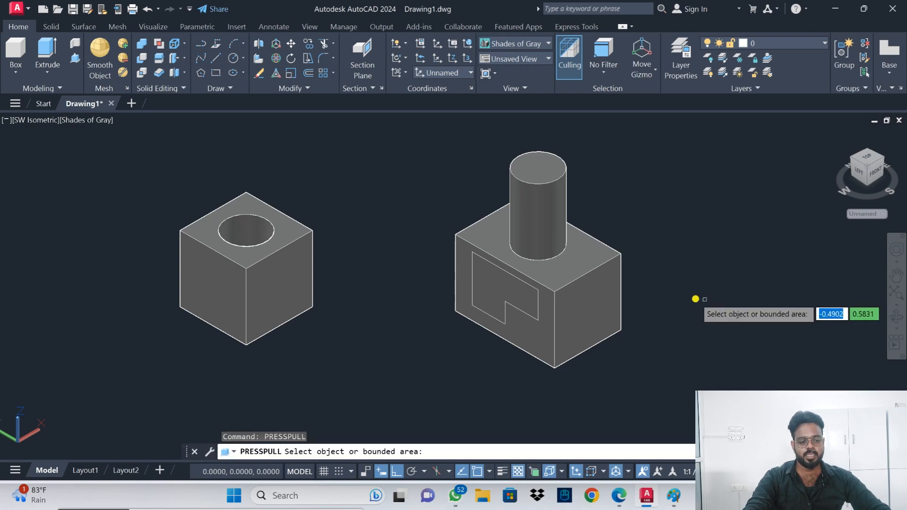
left_click(496, 287)
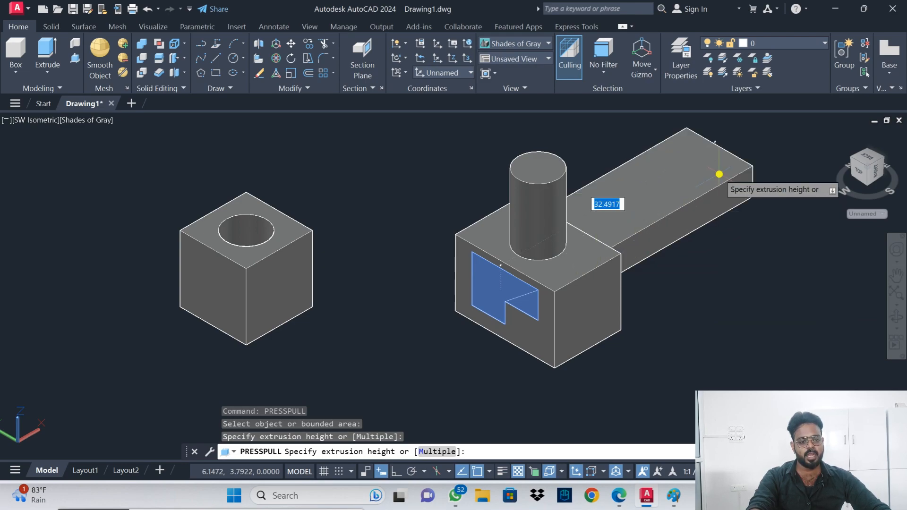
left_click(719, 174)
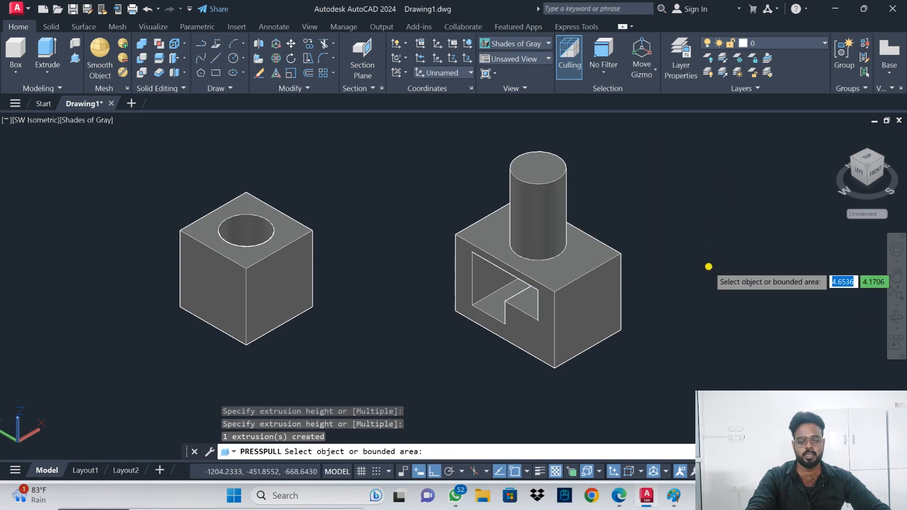
key("Return")
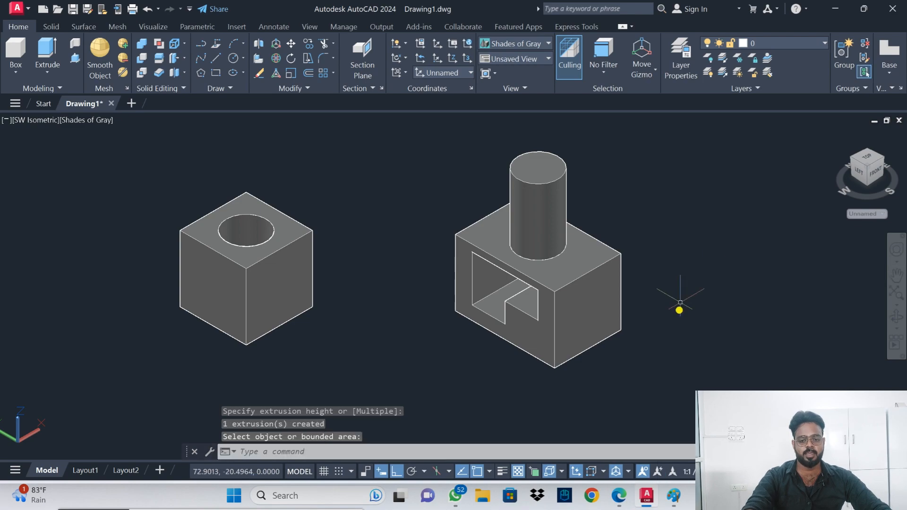
mouse_move(657, 326)
middle_mouse_down("shift")
mouse_move(662, 271)
mouse_move(721, 253)
mouse_move(714, 282)
mouse_move(658, 300)
mouse_move(601, 274)
mouse_move(480, 254)
mouse_move(446, 261)
mouse_move(435, 285)
mouse_move(547, 269)
mouse_move(691, 301)
mouse_move(660, 299)
mouse_move(664, 307)
middle_mouse_up("shift")
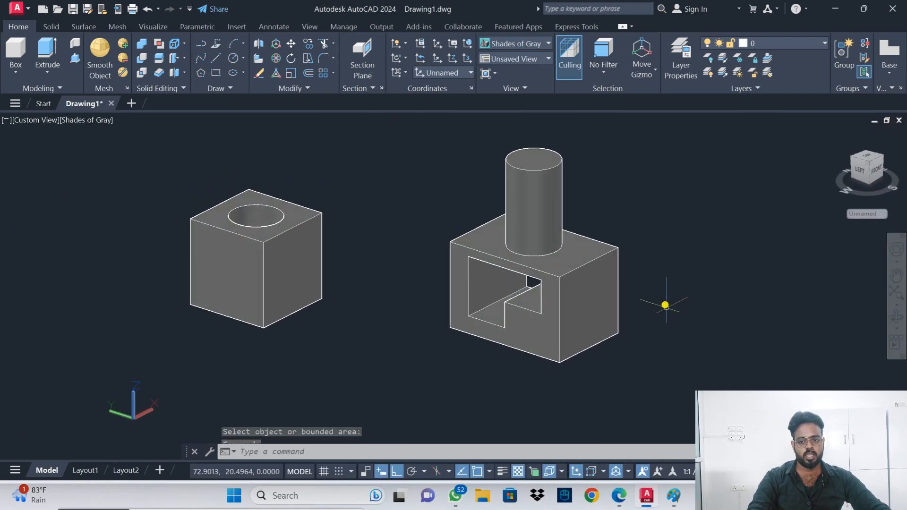
left_click(32, 122)
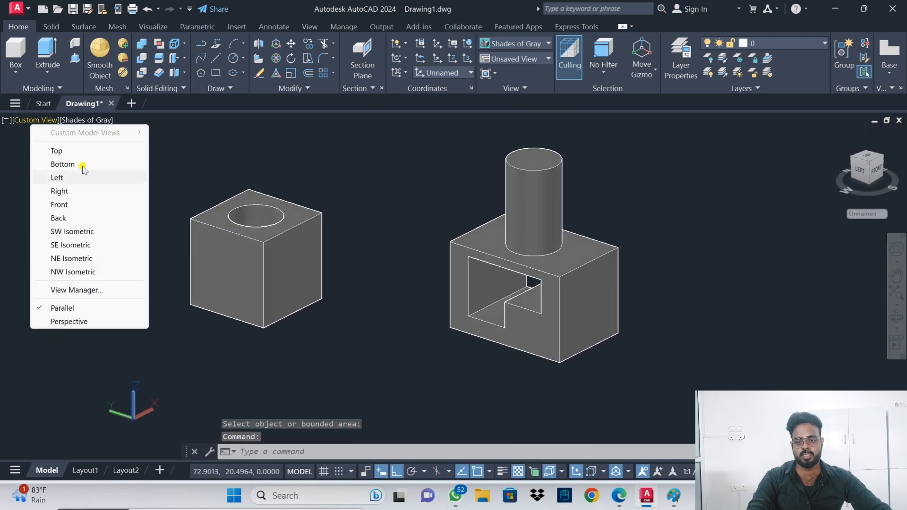
left_click(74, 232)
Step: Draw a circle of radius about 24 in the empty space beside the boxes, with a smaller concentric circle inside it
middle_click_drag(736, 249, 421, 252)
type("c")
key("Return")
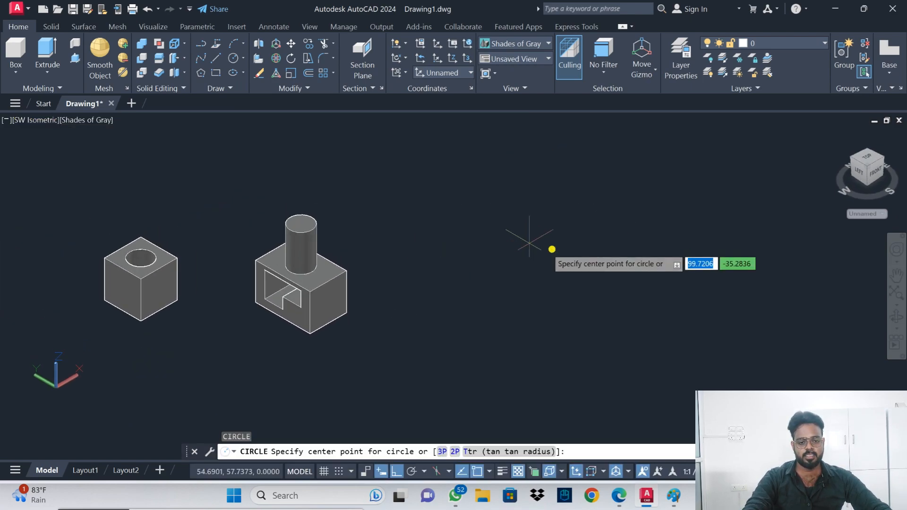
left_click(552, 235)
left_click(628, 294)
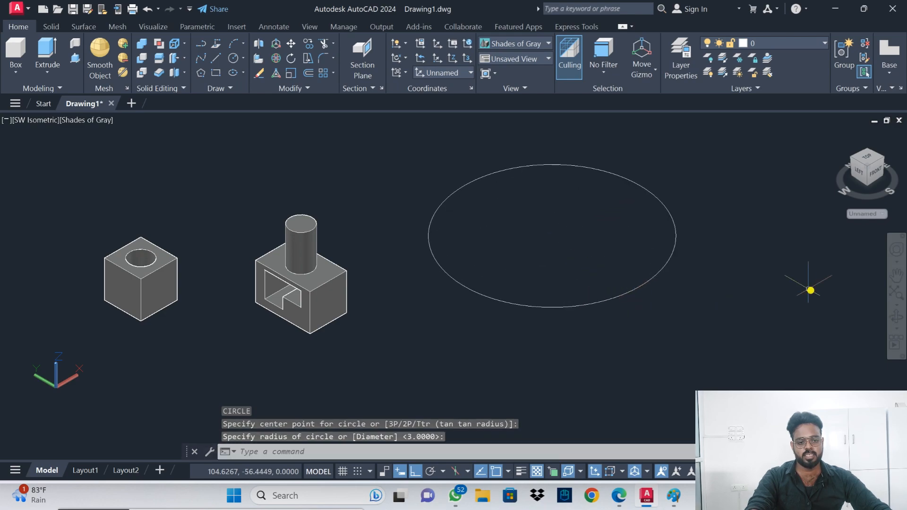
key("Return")
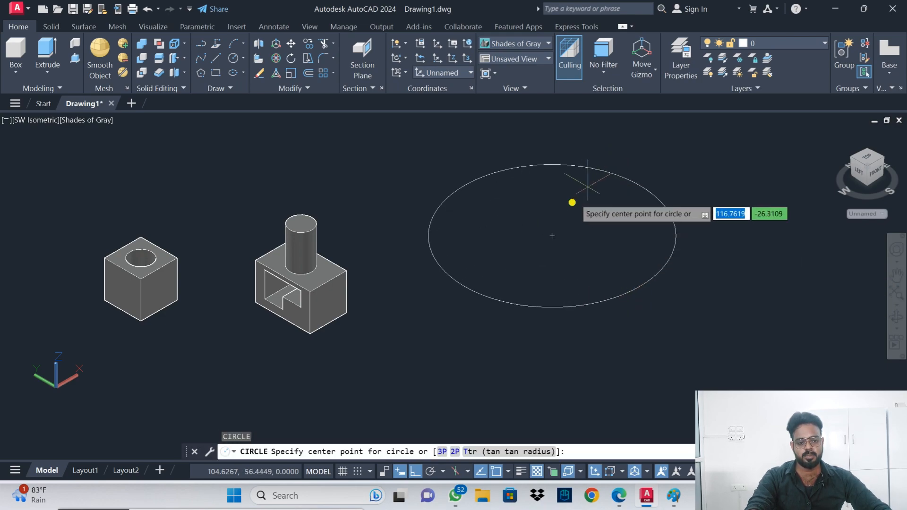
left_click(552, 232)
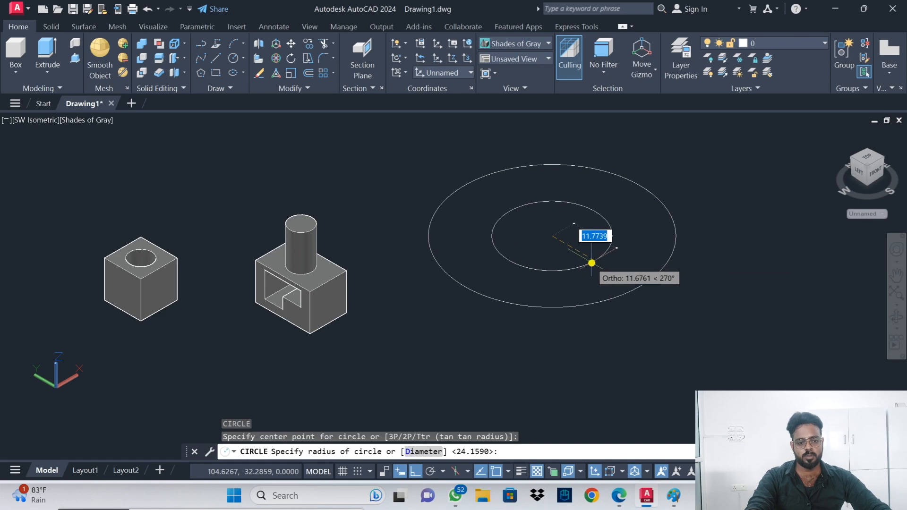
left_click(582, 261)
Step: Draw six small circles, with radii of about 3 to 4 units, spaced around the ring between the two concentric circles
key("Return")
left_click(521, 187)
left_click(533, 195)
key("Return")
left_click(598, 196)
left_click(618, 205)
key("Return")
left_click(634, 249)
left_click(612, 268)
key("Return")
left_click(573, 280)
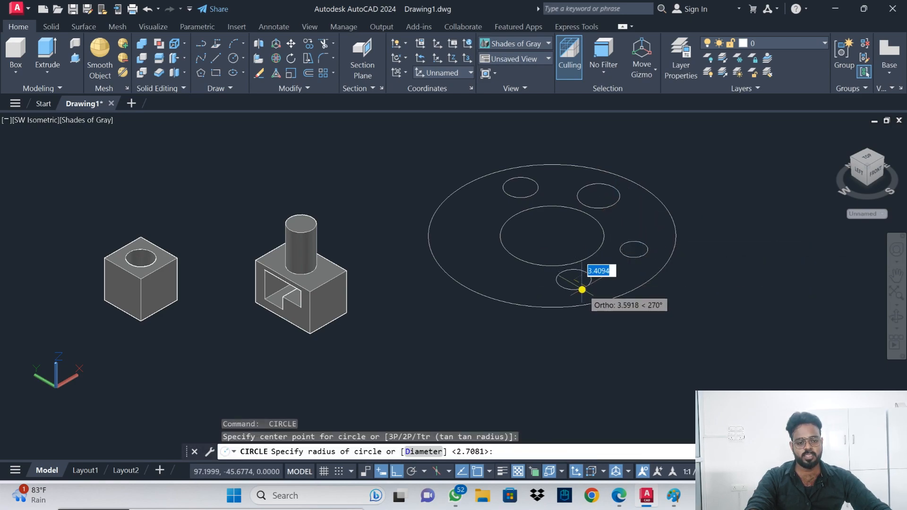
left_click(581, 289)
key("Return")
left_click(490, 271)
left_click(502, 275)
key("Return")
left_click(476, 221)
left_click(482, 236)
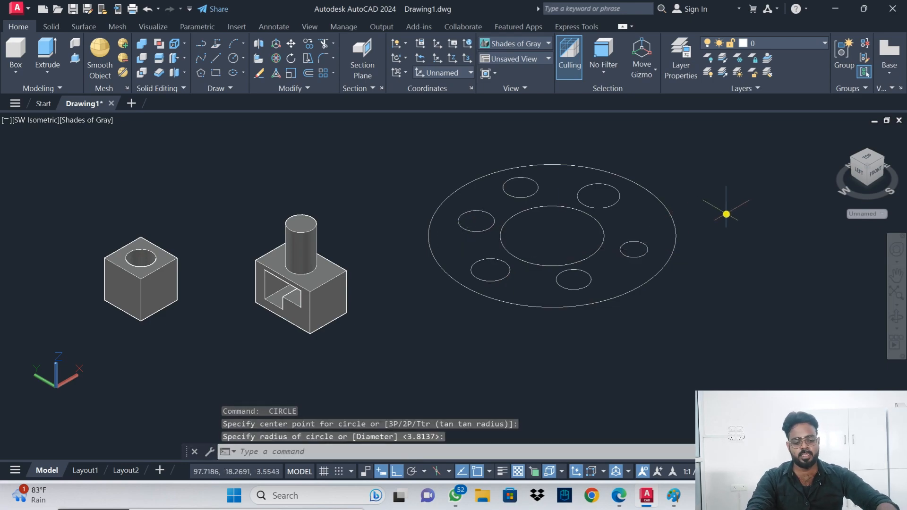
Step: Presspull the ring area between the circles 5 units upward into a disc with holes, and orbit around it to inspect
key("Return")
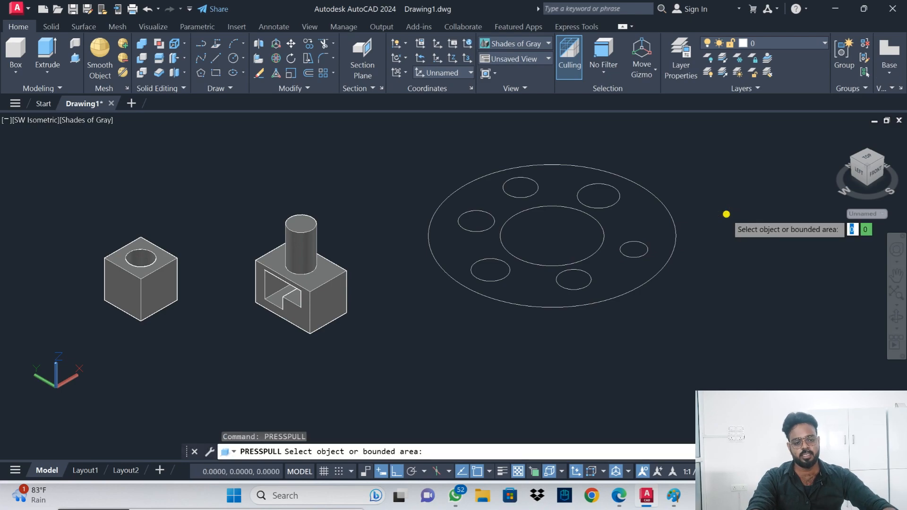
left_click(557, 188)
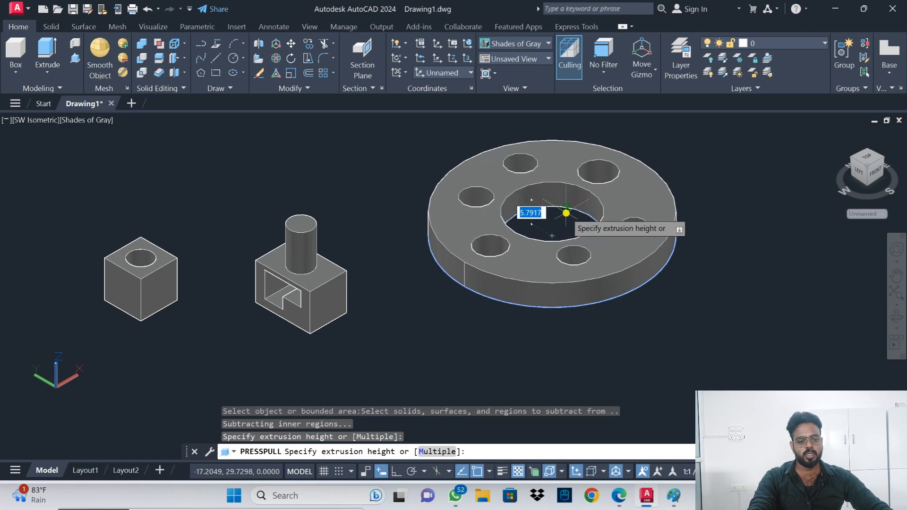
type("5")
key("Return")
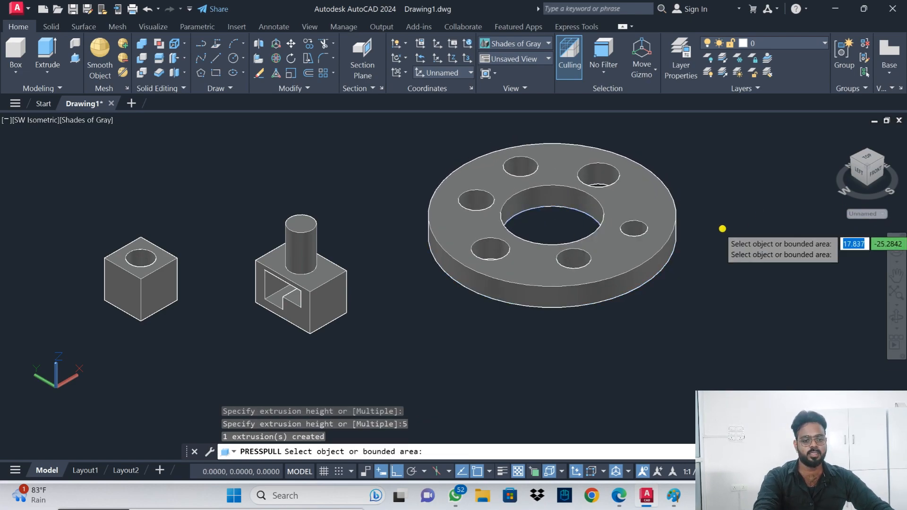
middle_click_drag(712, 182, 687, 229, "shift")
middle_click_drag(721, 228, 703, 205, "shift")
key("Escape")
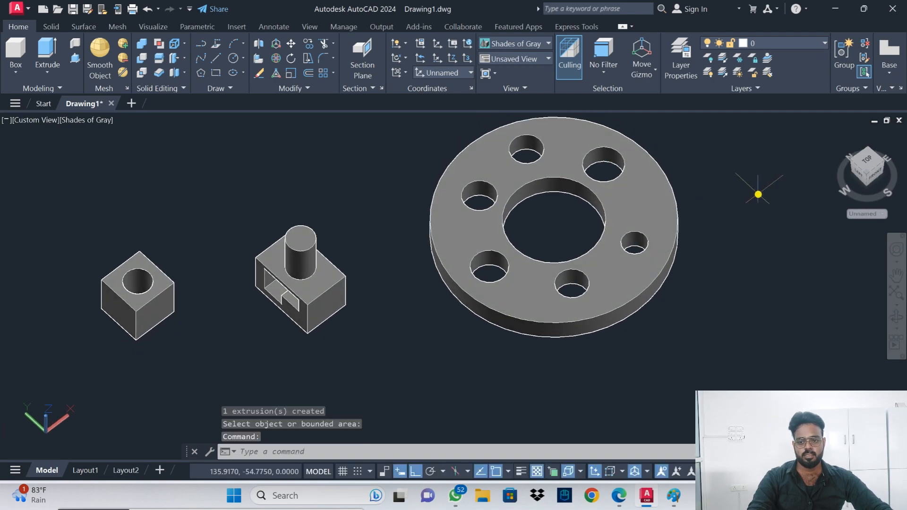
Step: Presspull the largest of the six small holes, near the back of the disc, 12 units upward into a cylindrical boss
key("ctrl+shift+e")
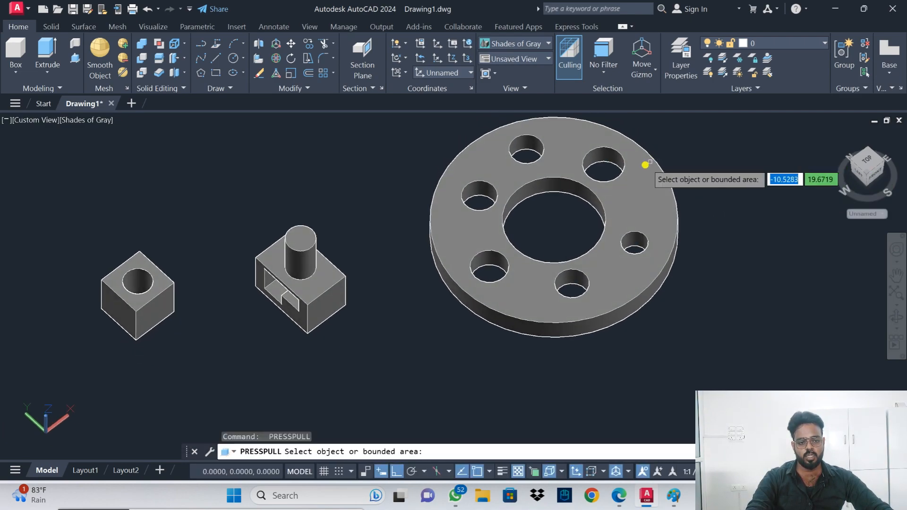
left_click(612, 171)
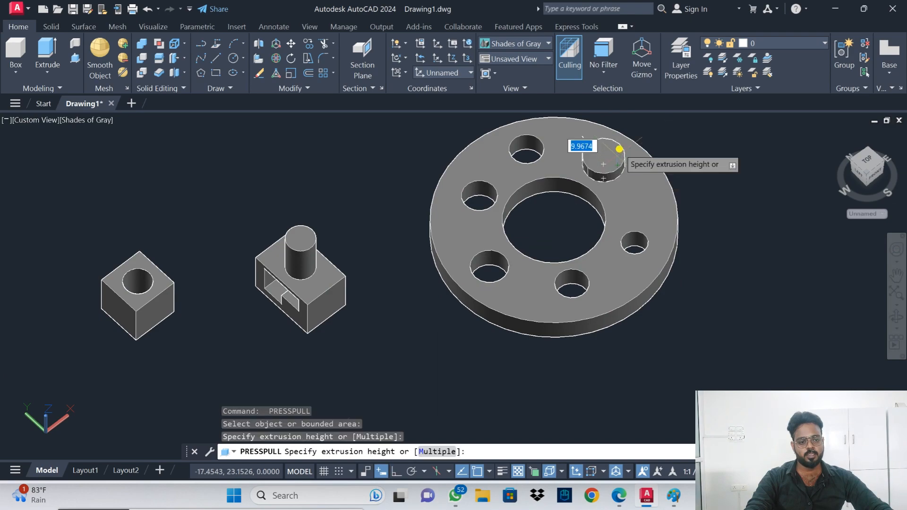
type("1")
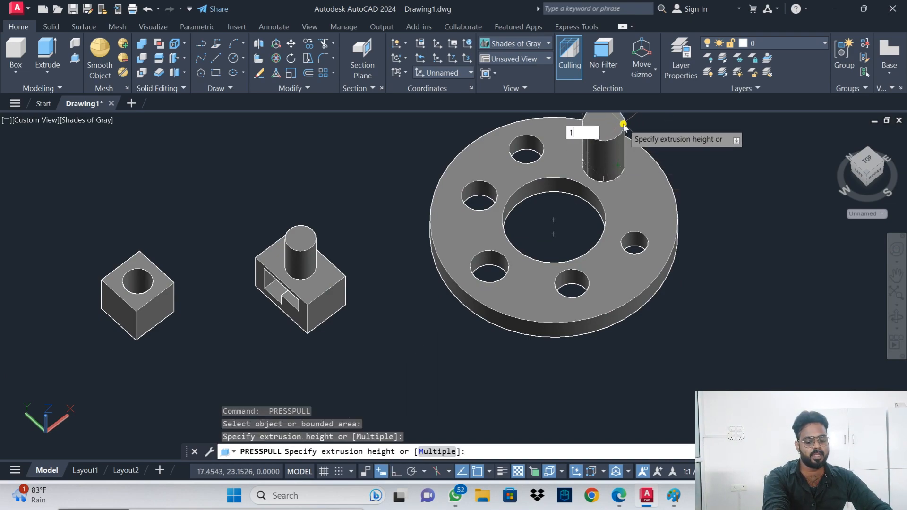
type("2")
key("Return")
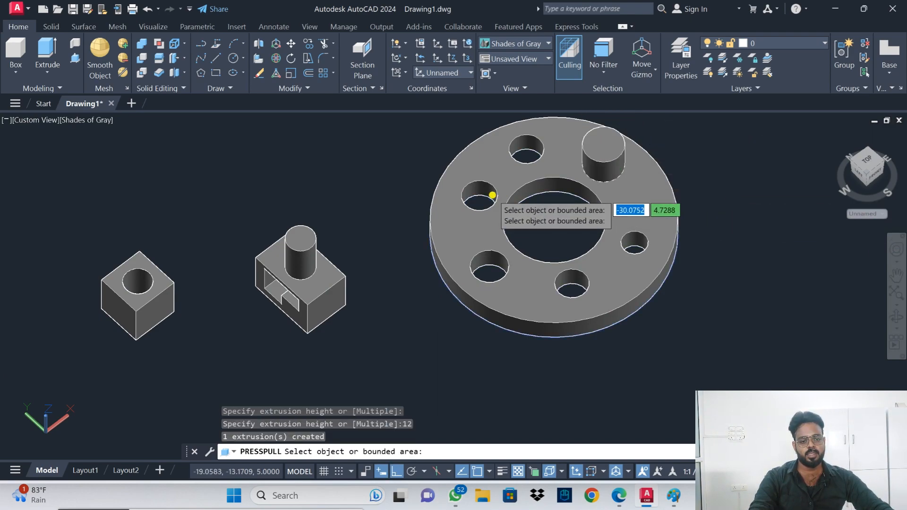
Step: Presspull the disc's left and front alternate small holes 12 units upward into bosses, and inspect them before restoring the SW Isometric view
left_click(479, 195)
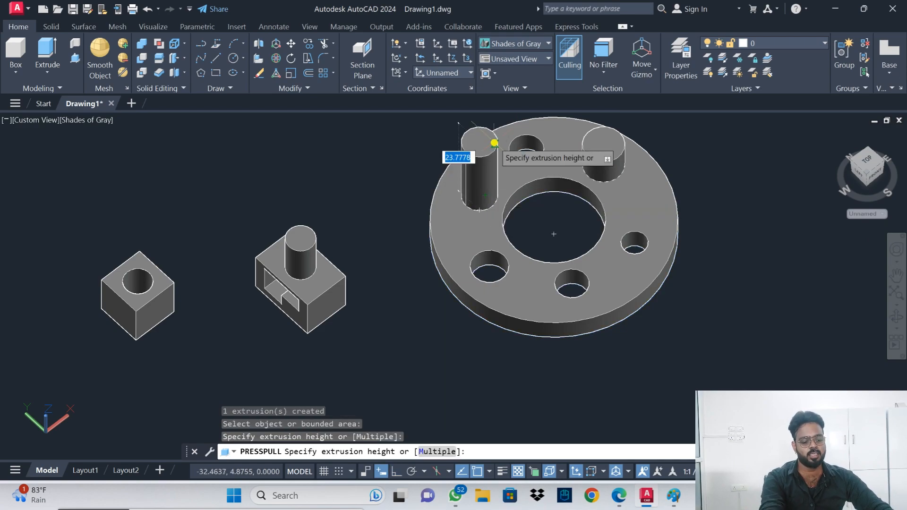
key("Return")
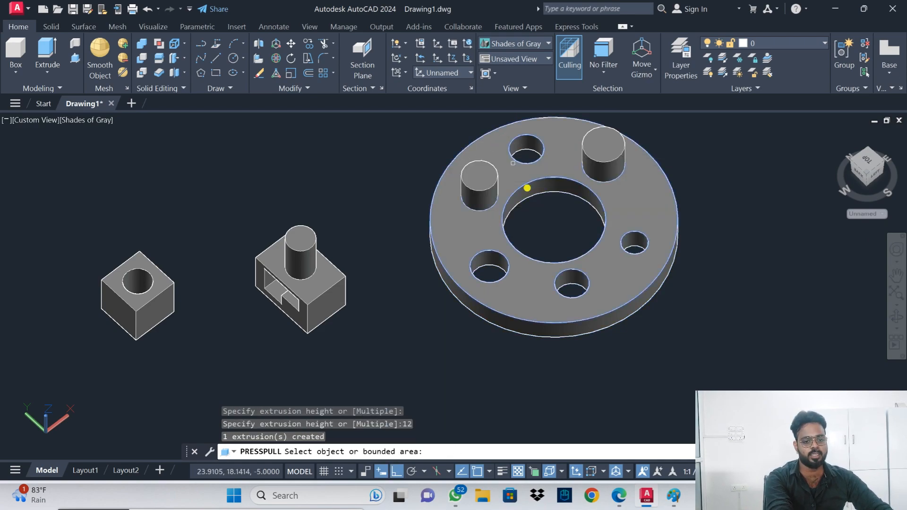
left_click(572, 286)
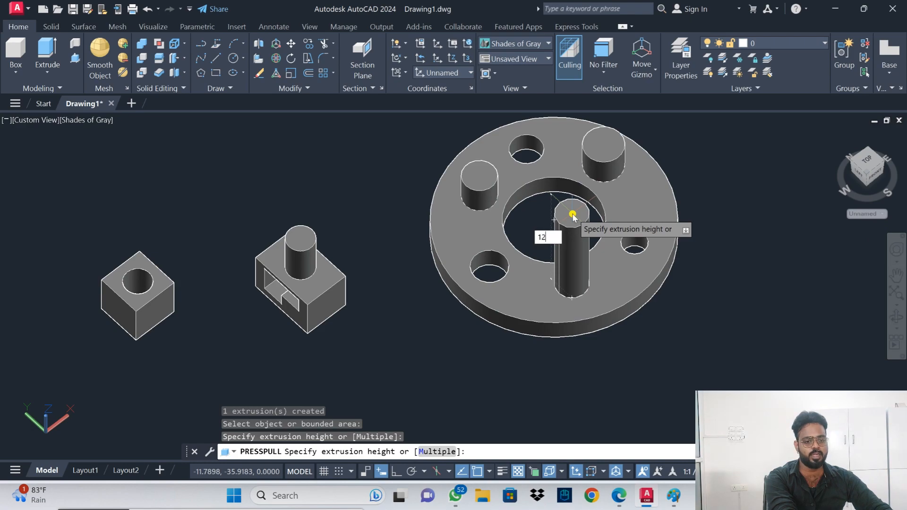
key("Return")
key("Return")
middle_click_drag(729, 251, 709, 215, "shift")
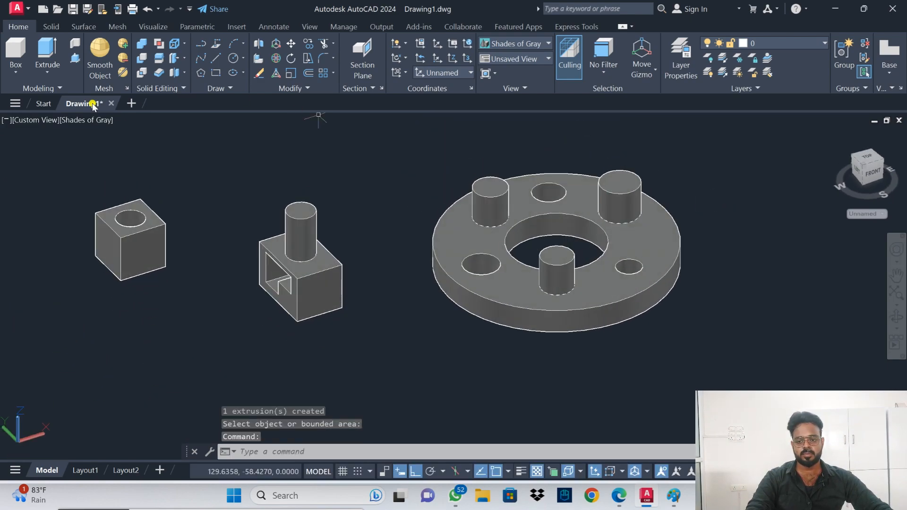
left_click(38, 120)
left_click(69, 231)
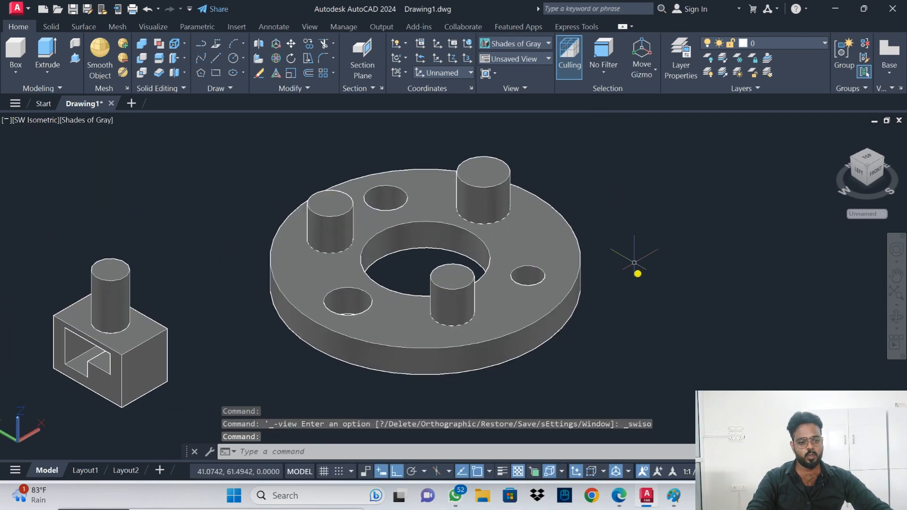
left_click(618, 496)
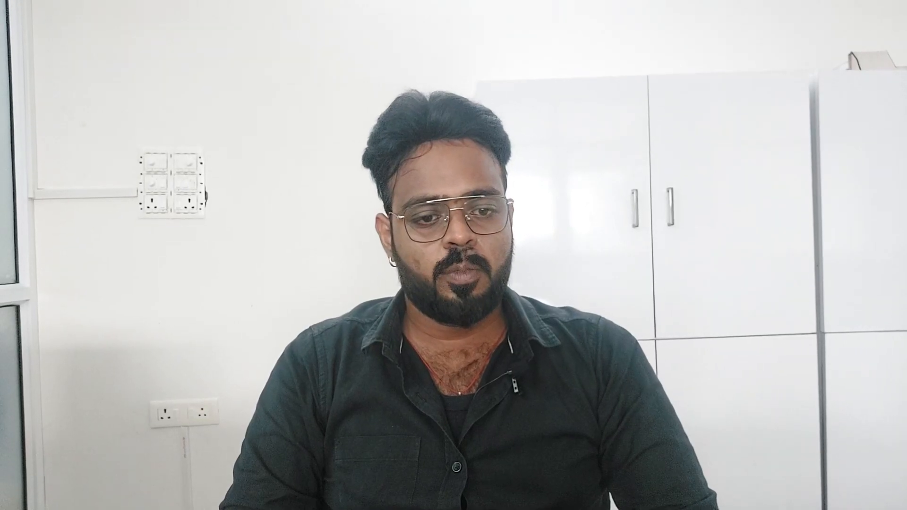